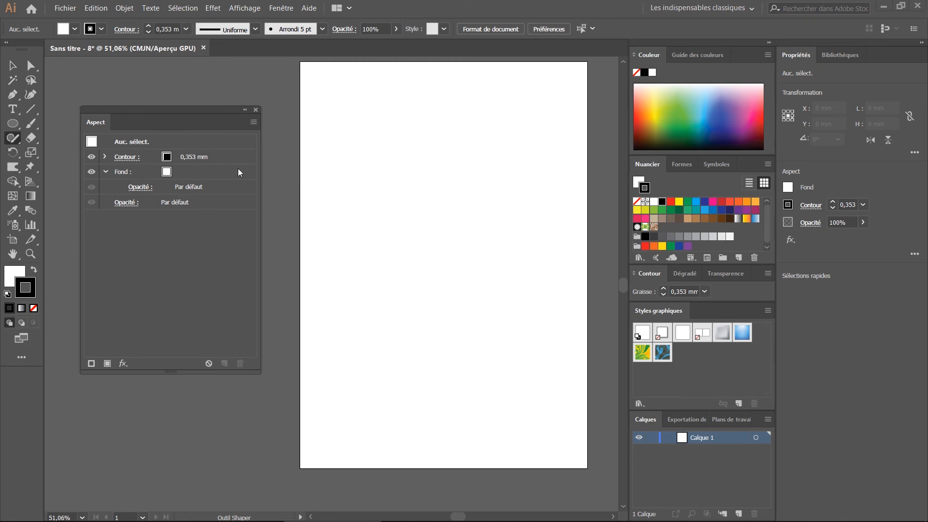
Set the default fill to green and the default stroke to the red-orange swatch C=0 M=90 J=85 N=0
{"action": "left_click", "coordinate": [32, 271]}
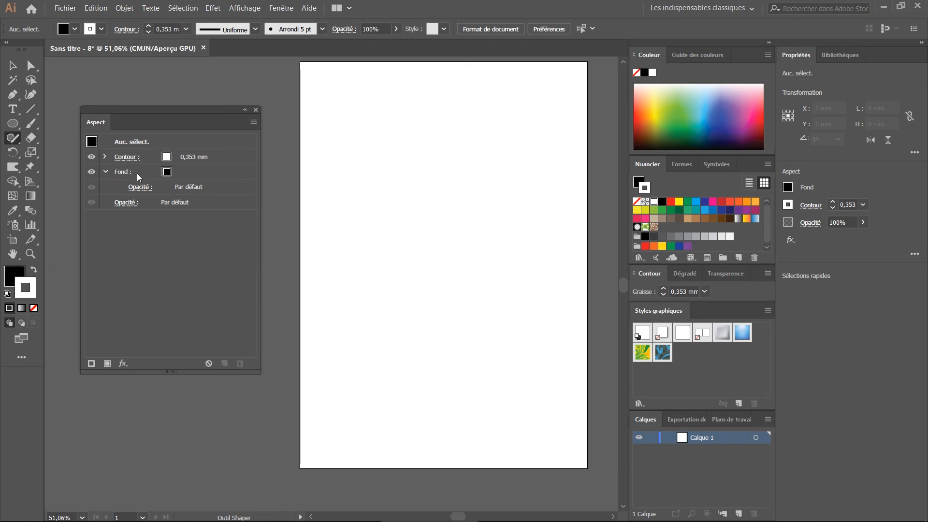
{"action": "left_click", "coordinate": [33, 270]}
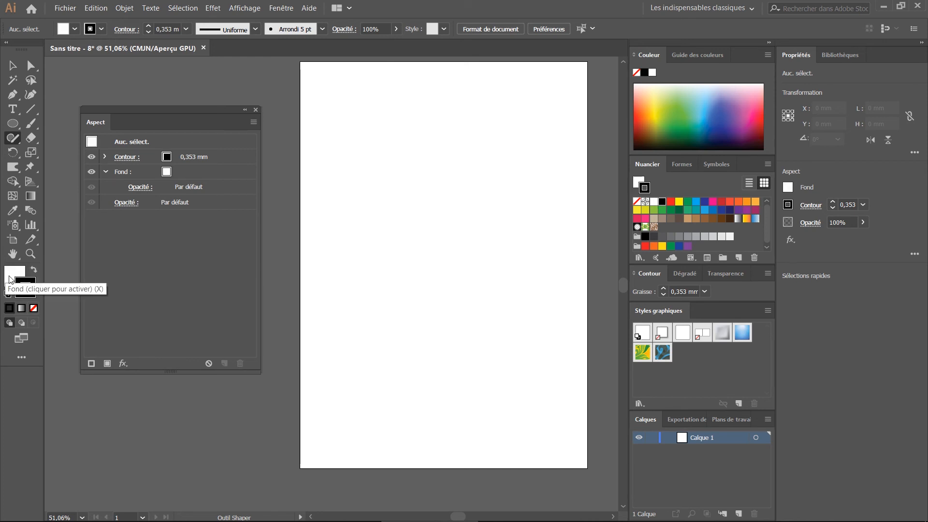
{"action": "left_click", "coordinate": [11, 273]}
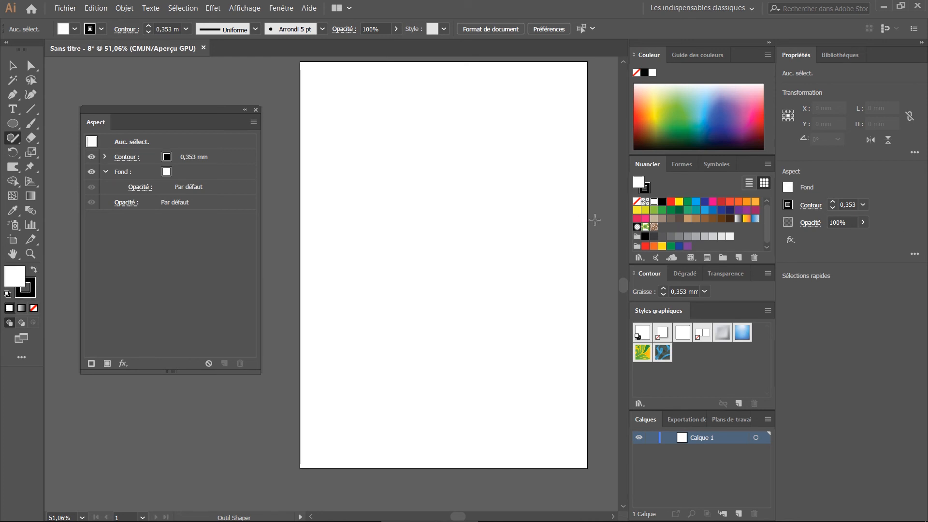
{"action": "left_click", "coordinate": [662, 210]}
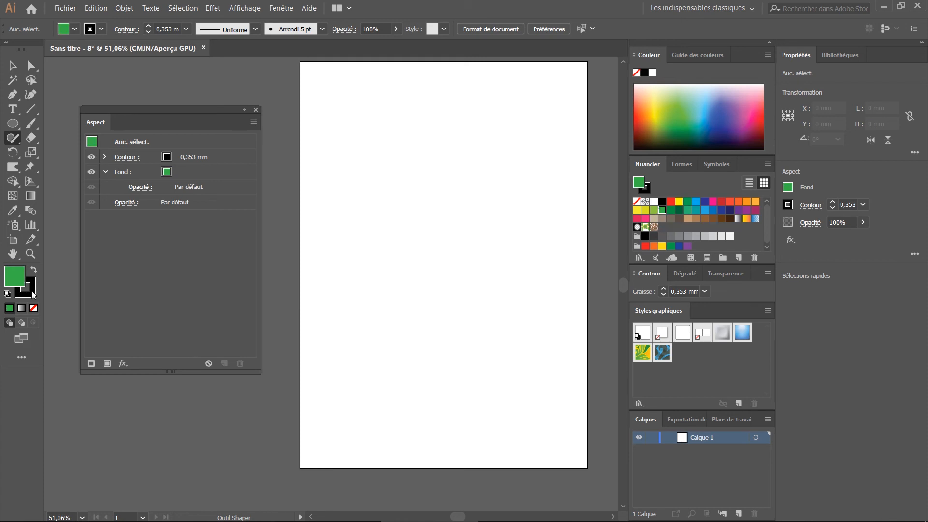
{"action": "key", "text": "x"}
{"action": "left_click", "coordinate": [730, 202]}
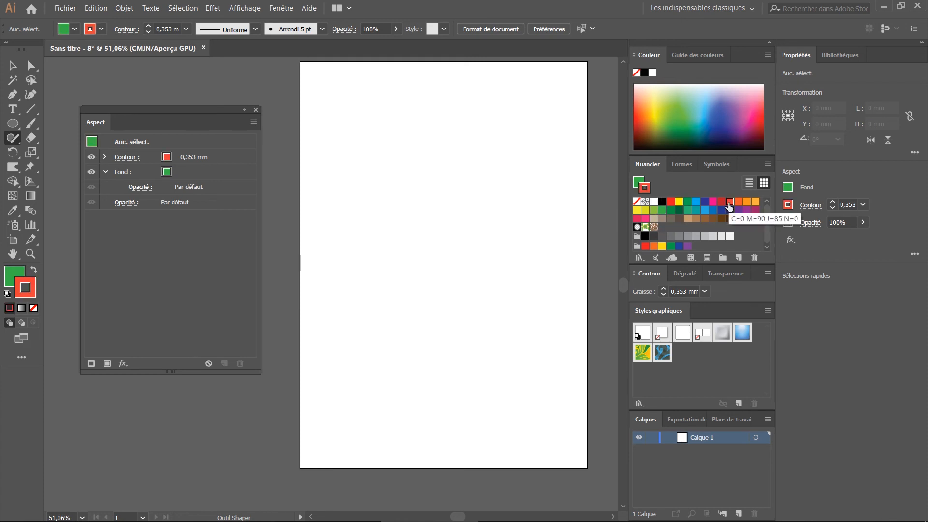
Draw a horizontal ellipse about 132 by 72 mm in the upper part of the artboard and keep it unobstructed
{"action": "left_click", "coordinate": [13, 123]}
{"action": "left_click_drag", "start_coordinate": [353, 118], "coordinate": [534, 216]}
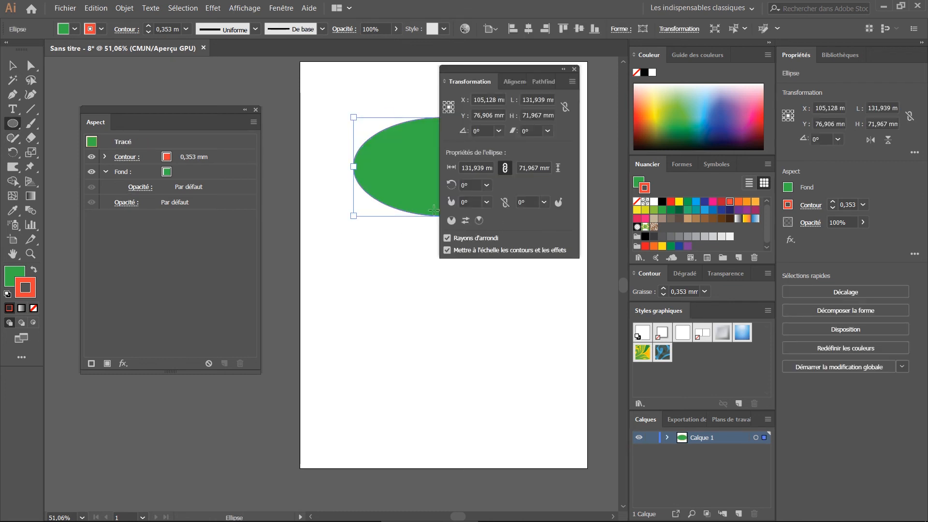
{"action": "left_click_drag", "start_coordinate": [497, 69], "coordinate": [493, 311]}
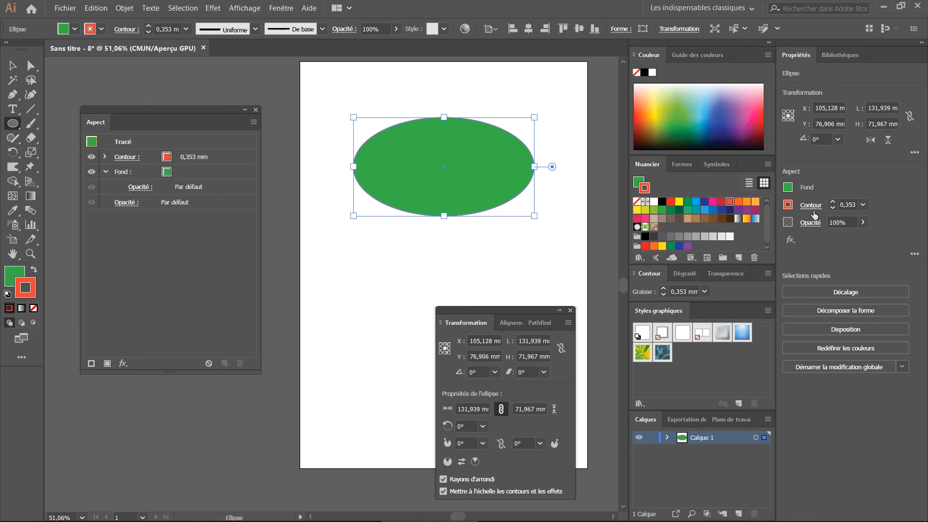
Set the ellipse's stroke weight to 4 mm and close the floating Transformation panel
{"action": "left_click", "coordinate": [832, 202]}
{"action": "left_click", "coordinate": [832, 202]}
{"action": "left_click", "coordinate": [832, 202]}
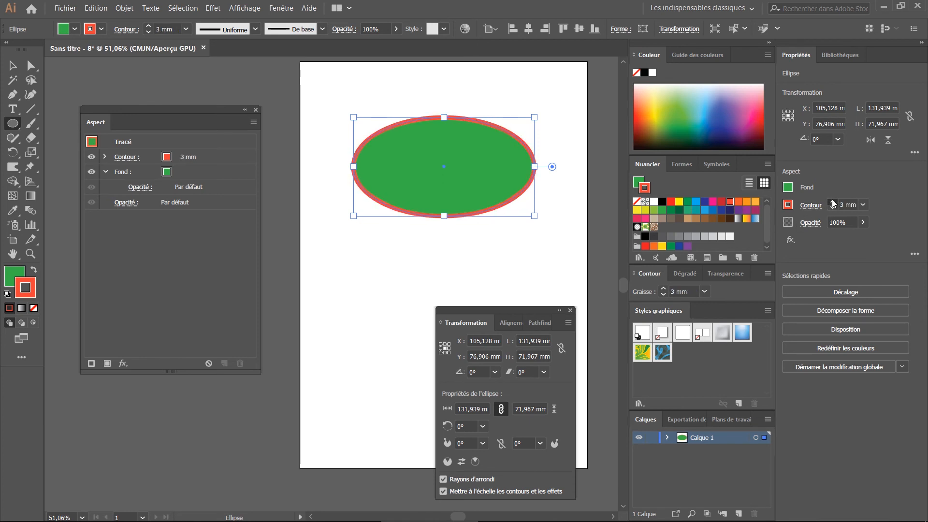
{"action": "left_click", "coordinate": [833, 202]}
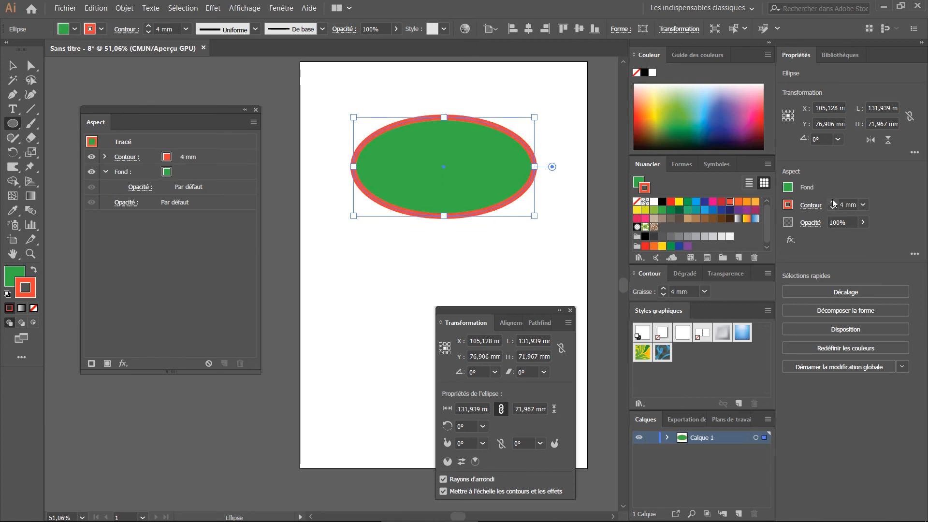
{"action": "left_click", "coordinate": [570, 310]}
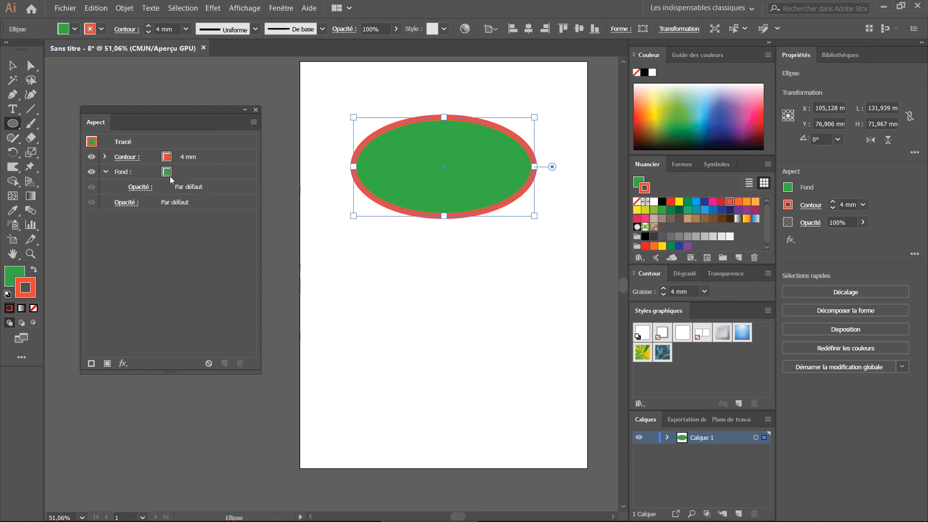
Set the ellipse's stroke to 5 mm with round corner joins, aligned to the inside of the path
{"action": "left_click", "coordinate": [131, 160]}
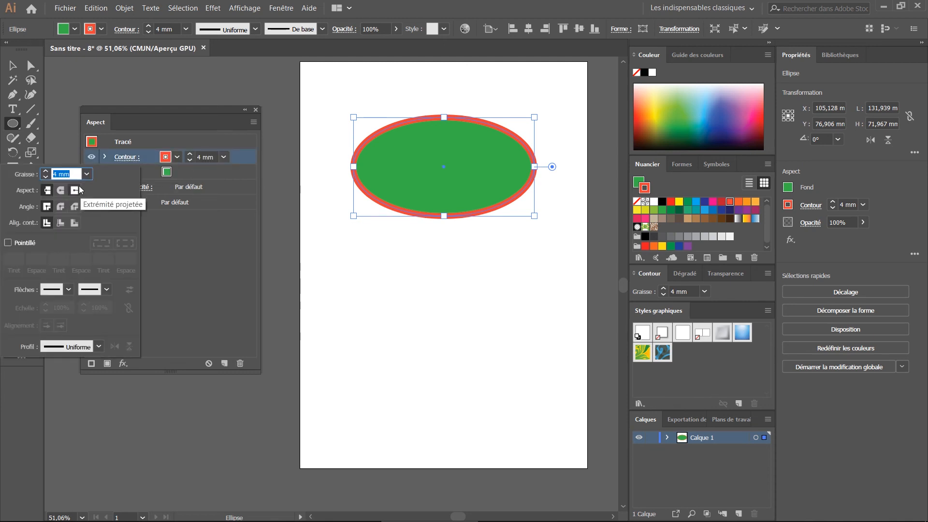
{"action": "left_click", "coordinate": [45, 171]}
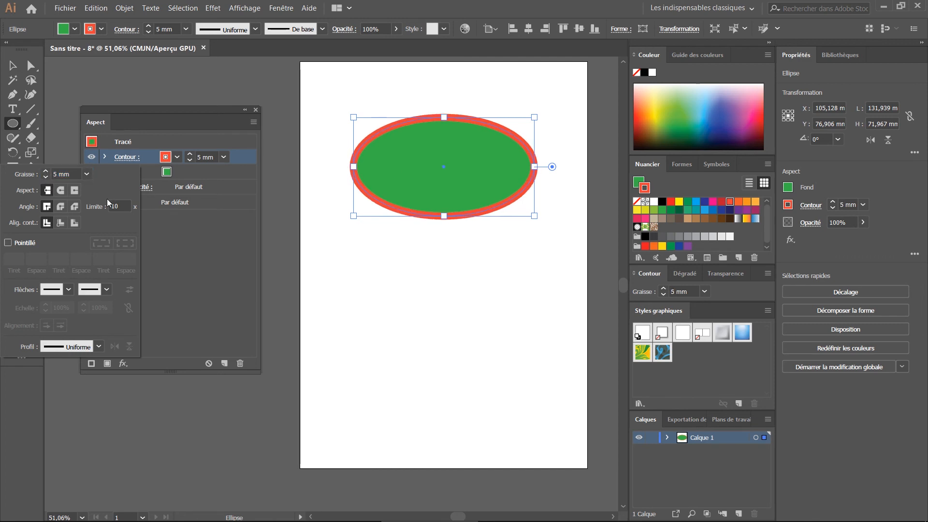
{"action": "left_click", "coordinate": [74, 222]}
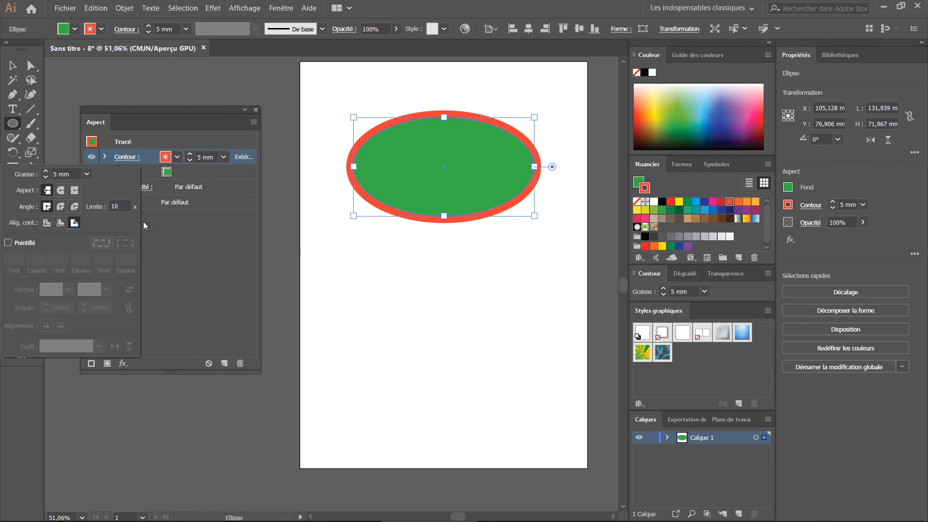
{"action": "left_click", "coordinate": [61, 208]}
{"action": "left_click", "coordinate": [60, 222]}
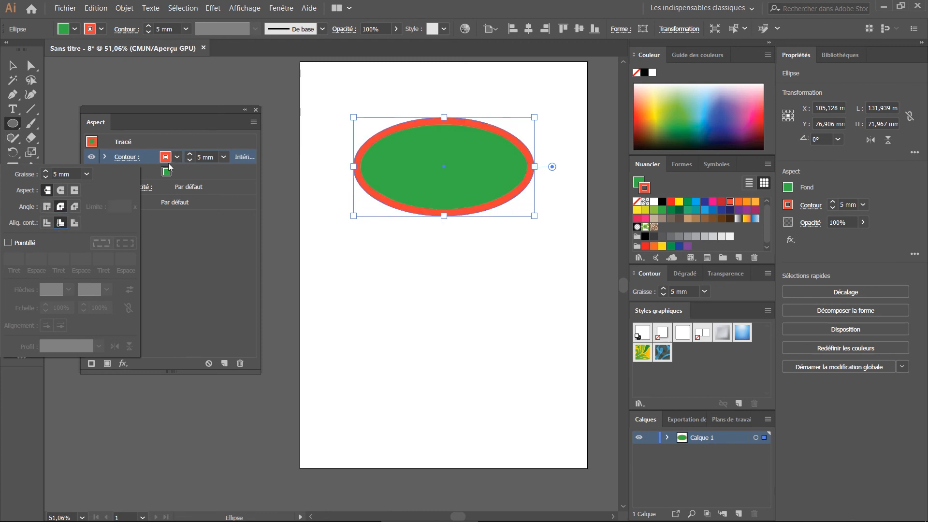
{"action": "left_click", "coordinate": [185, 277]}
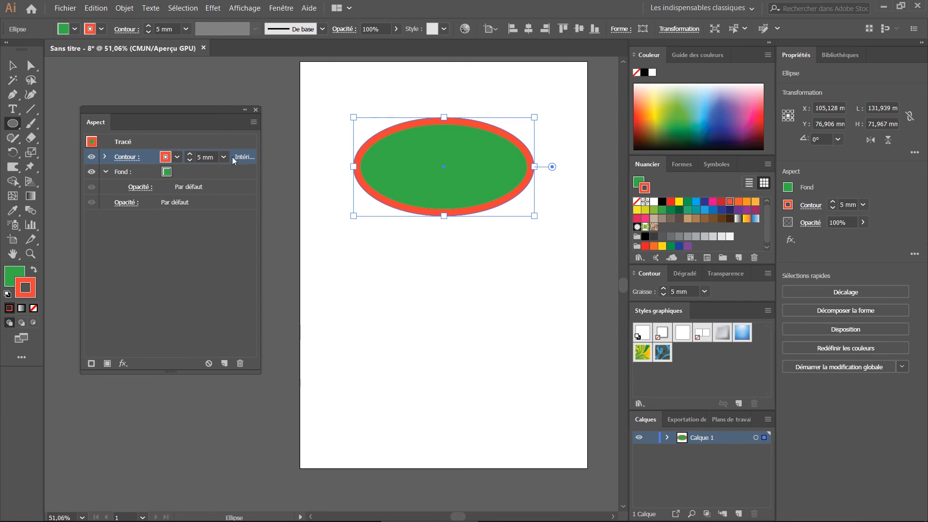
Add a second stroke to the ellipse's appearance and color the lower of the two strokes purple
{"action": "left_click", "coordinate": [251, 123]}
{"action": "left_click", "coordinate": [250, 125]}
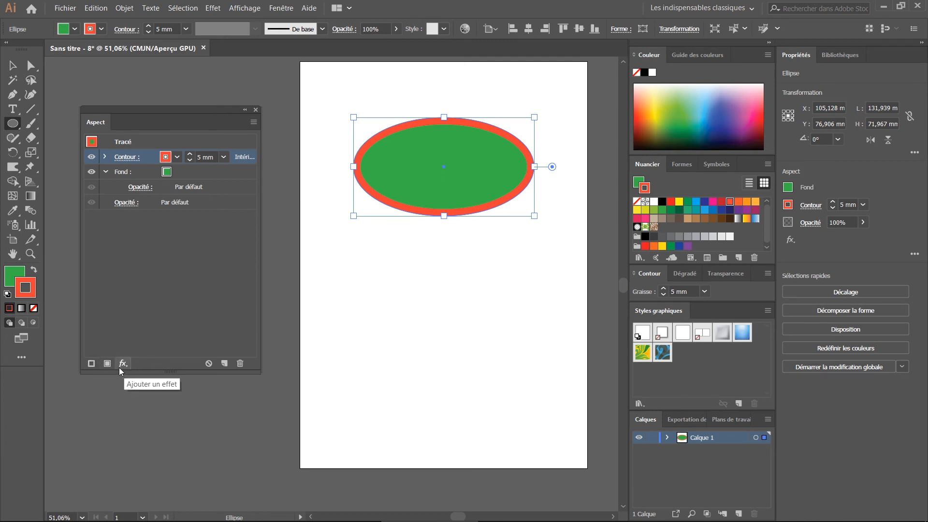
{"action": "left_click", "coordinate": [91, 364]}
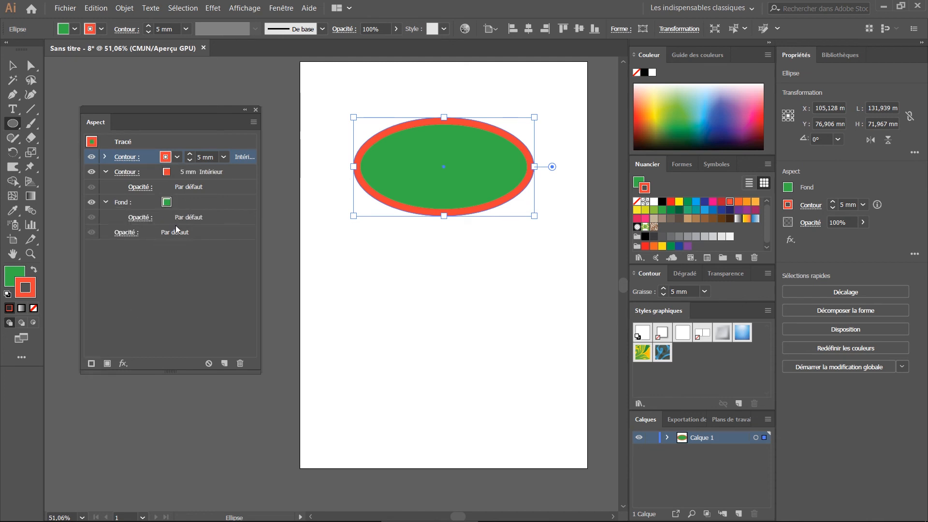
{"action": "left_click", "coordinate": [182, 173]}
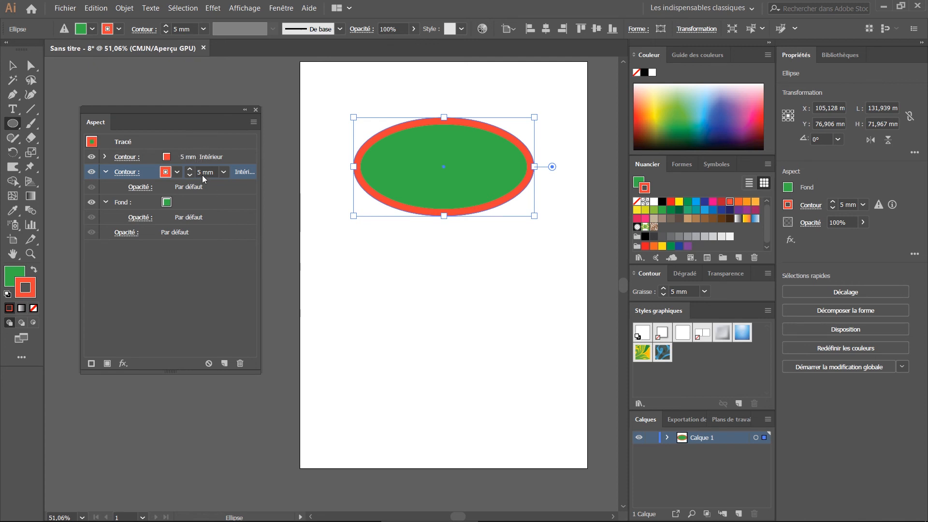
{"action": "left_click", "coordinate": [178, 172]}
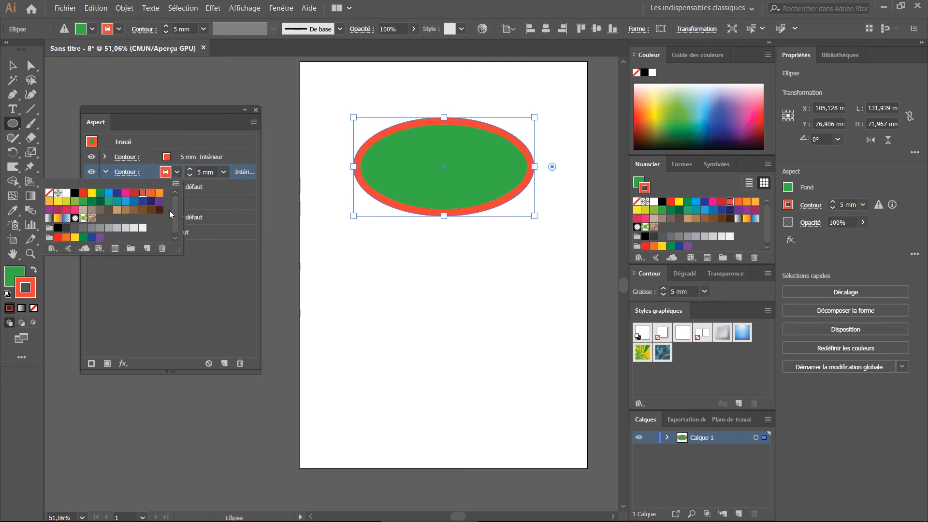
{"action": "left_click", "coordinate": [160, 201]}
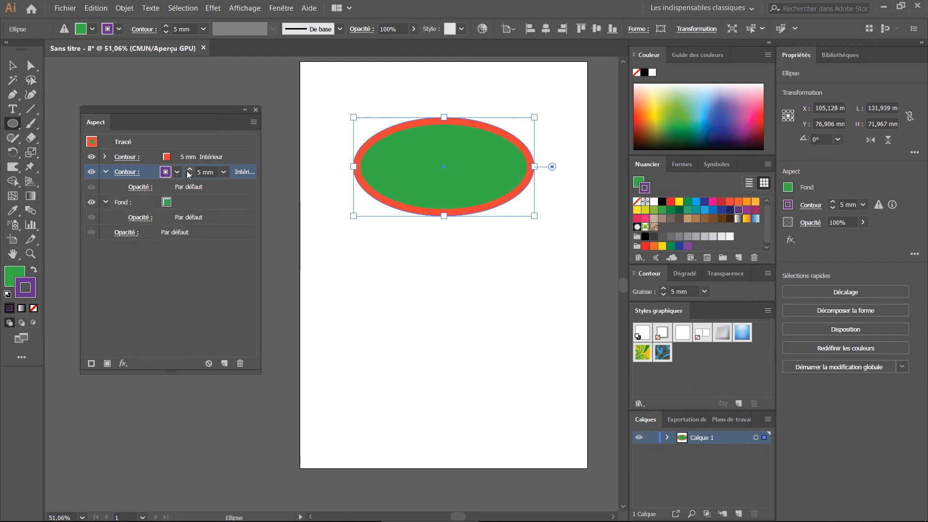
Increase the purple stroke's weight to 10 mm
{"action": "left_click", "coordinate": [189, 170]}
{"action": "left_click", "coordinate": [189, 170]}
{"action": "left_click", "coordinate": [189, 169]}
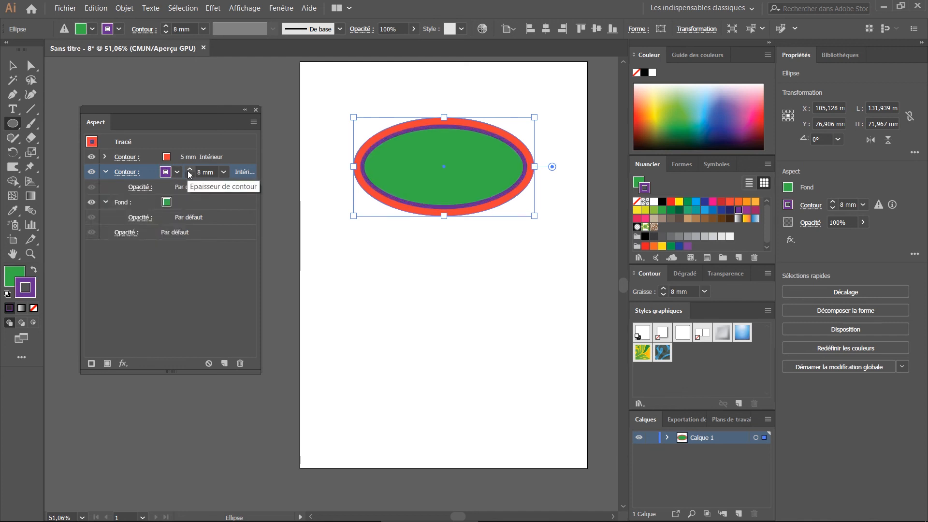
{"action": "left_click", "coordinate": [189, 170]}
{"action": "left_click", "coordinate": [189, 170]}
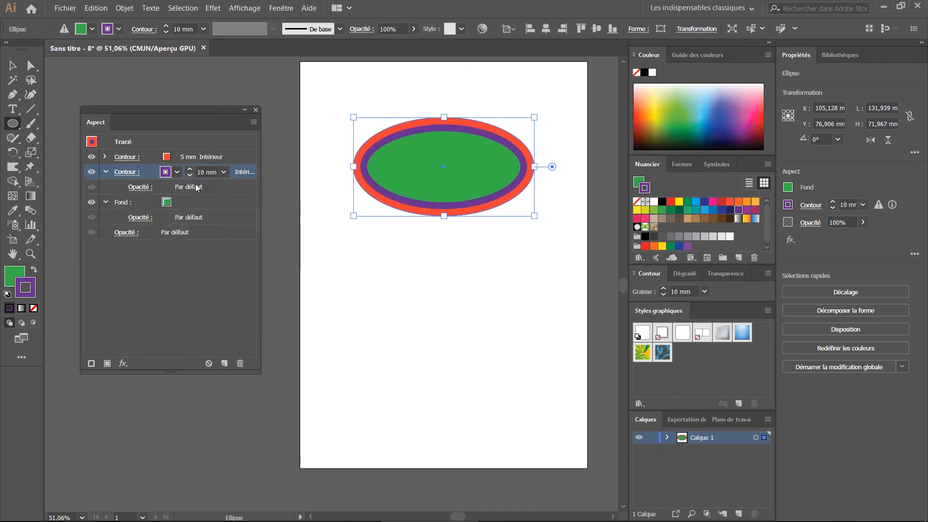
Try outside alignment on the purple stroke, and settle on aligning it to the center of the path
{"action": "left_click", "coordinate": [130, 177]}
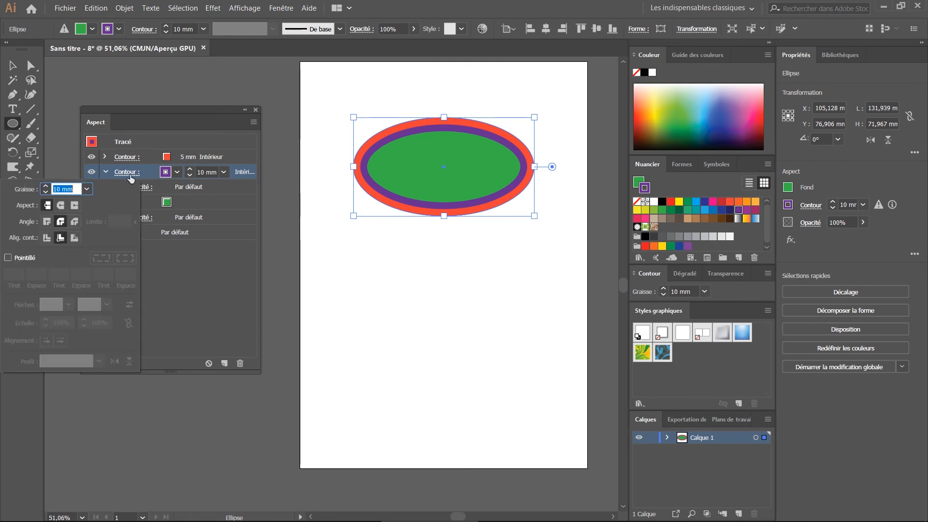
{"action": "left_click", "coordinate": [76, 237]}
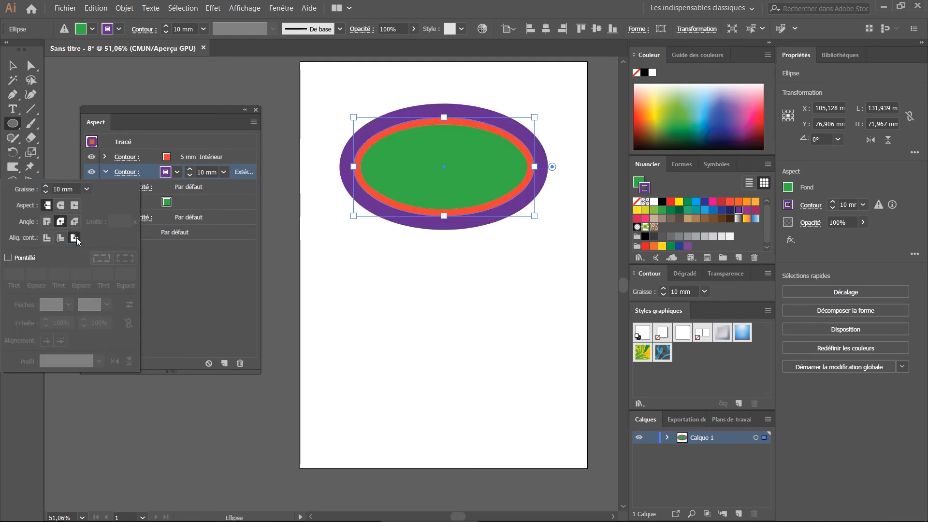
{"action": "left_click", "coordinate": [48, 237]}
{"action": "left_click", "coordinate": [217, 297]}
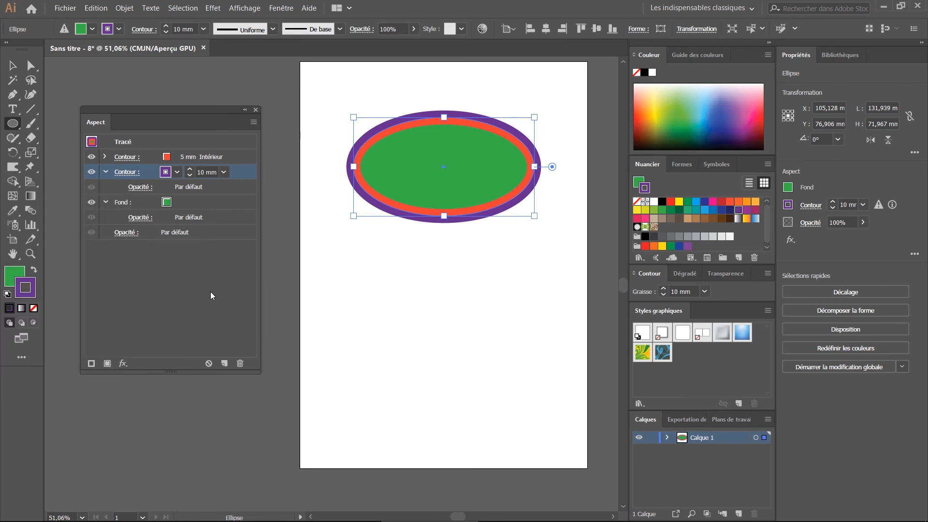
Fill the ellipse with the yellow-to-orange gradient swatch and set the gradient type to radial
{"action": "left_click", "coordinate": [163, 205]}
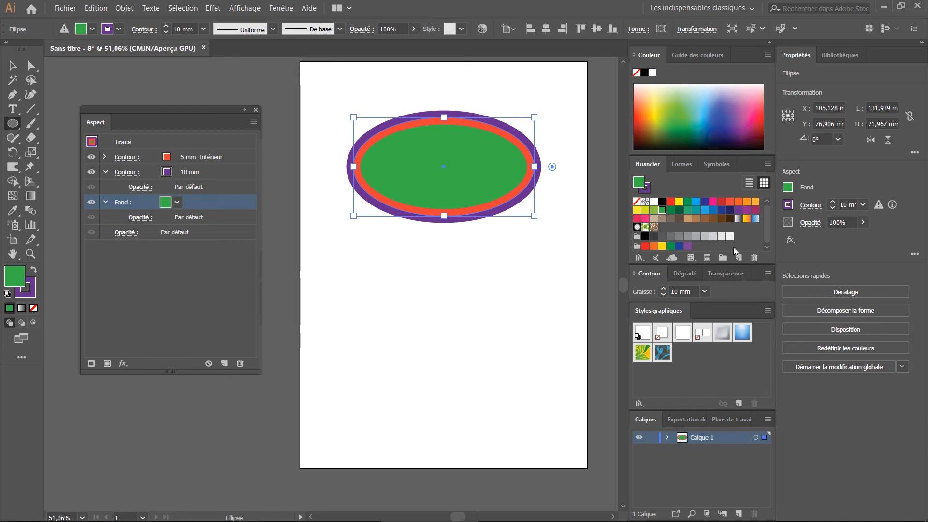
{"action": "left_click", "coordinate": [746, 222]}
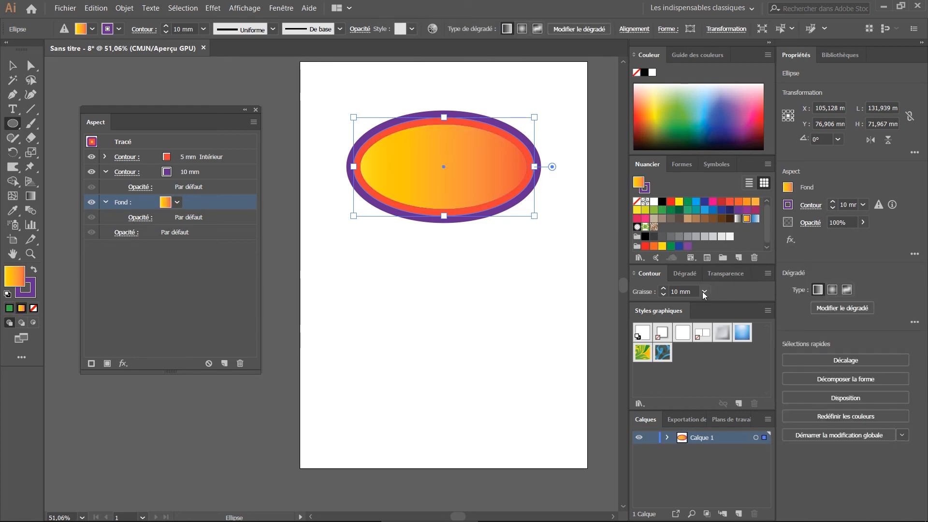
{"action": "left_click", "coordinate": [684, 274]}
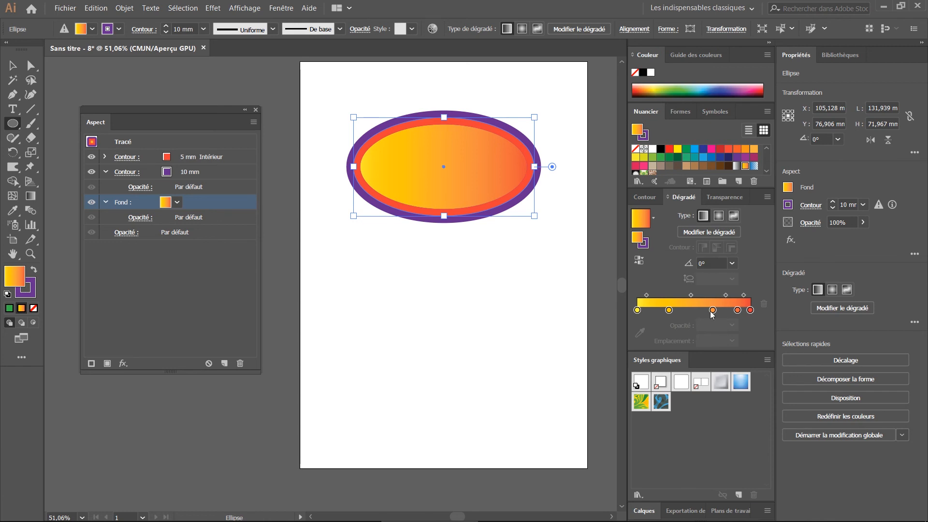
{"action": "left_click", "coordinate": [717, 215]}
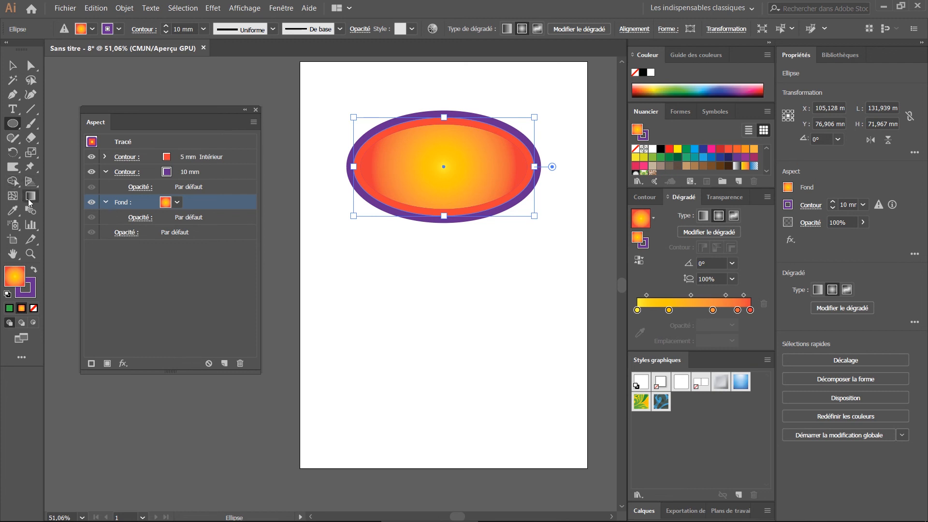
Reshape the radial gradient with the Gradient tool, widening it to the ellipse's sides and flattening its aspect ratio to 54%
{"action": "left_click", "coordinate": [30, 197]}
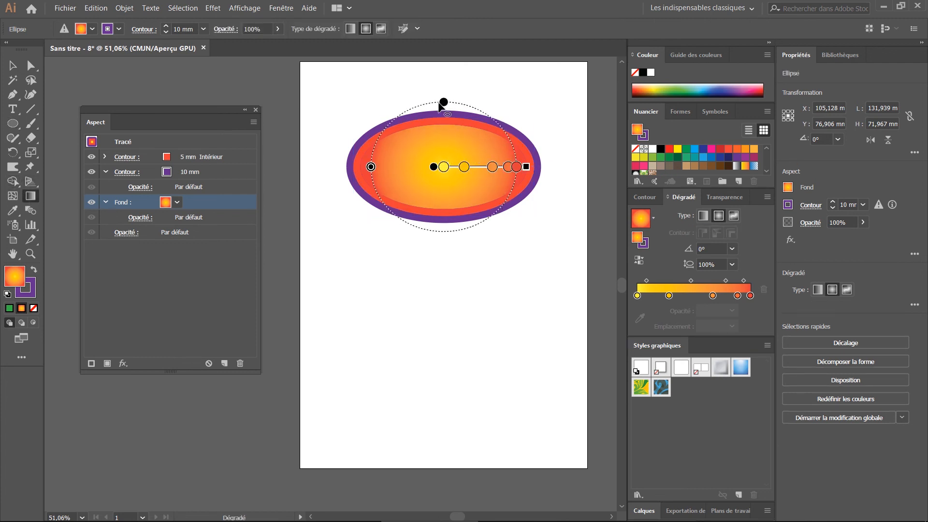
{"action": "left_click_drag", "start_coordinate": [441, 106], "coordinate": [437, 128]}
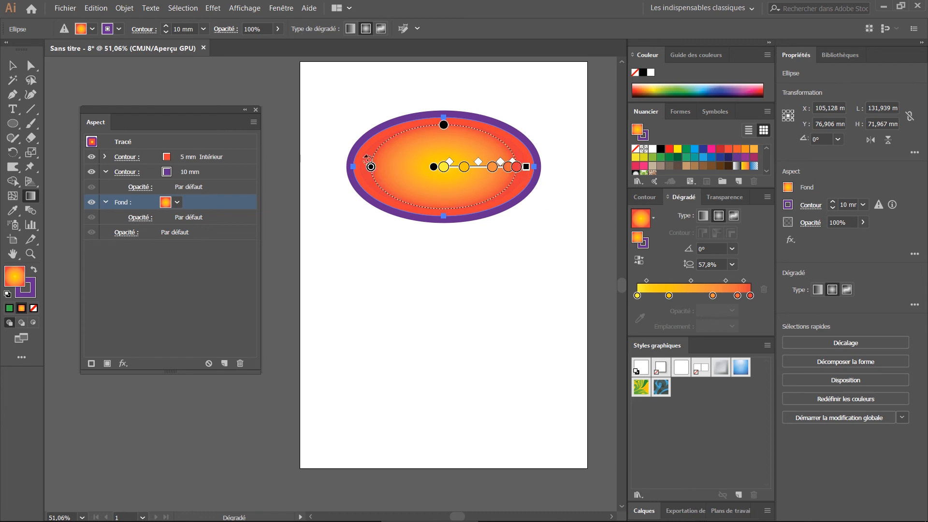
{"action": "left_click_drag", "start_coordinate": [370, 168], "coordinate": [359, 167]}
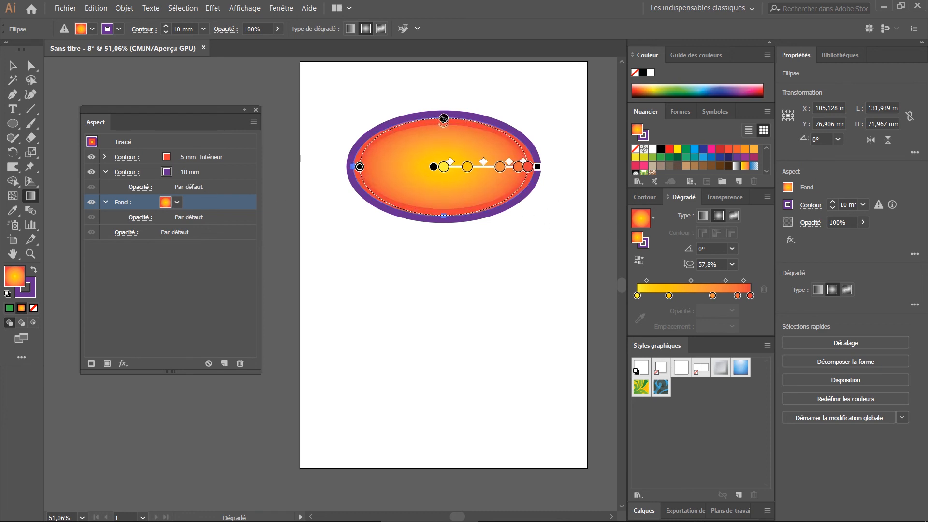
{"action": "left_click_drag", "start_coordinate": [444, 118], "coordinate": [444, 122]}
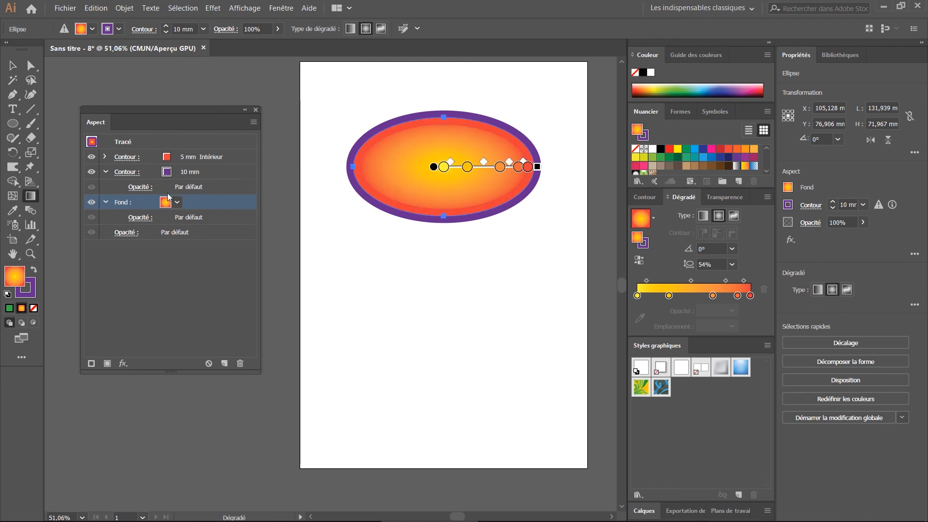
Collapse the docked color, swatches and gradient panels to icons
{"action": "left_click", "coordinate": [127, 172]}
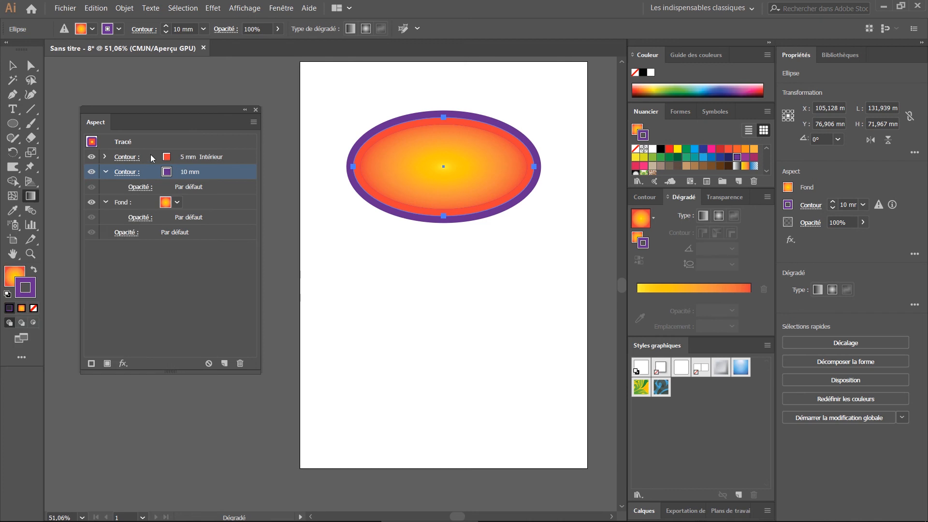
{"action": "left_click", "coordinate": [152, 157]}
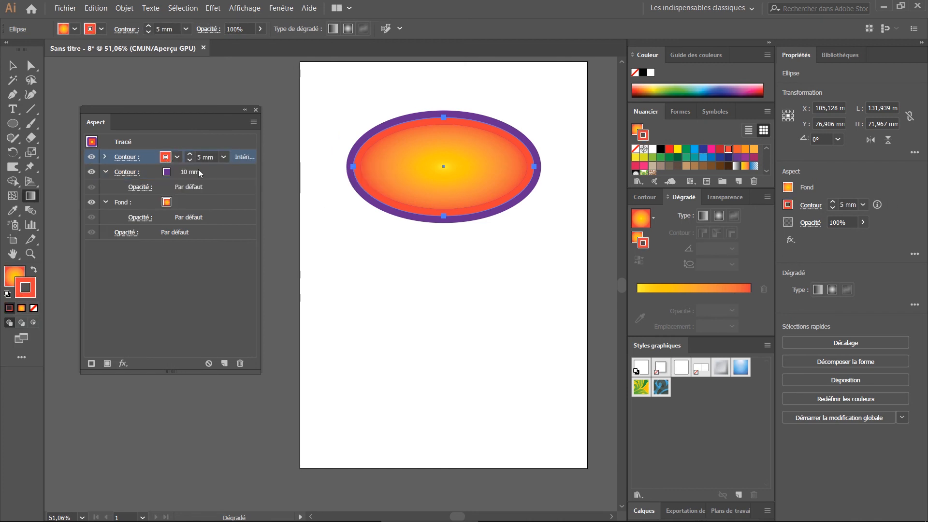
{"action": "left_click", "coordinate": [177, 157]}
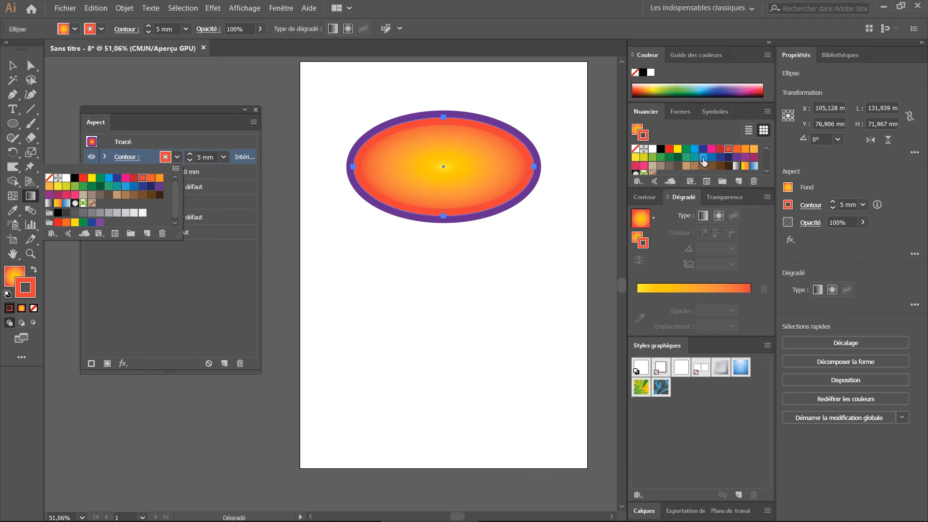
{"action": "left_click", "coordinate": [768, 44]}
{"action": "left_click", "coordinate": [768, 43]}
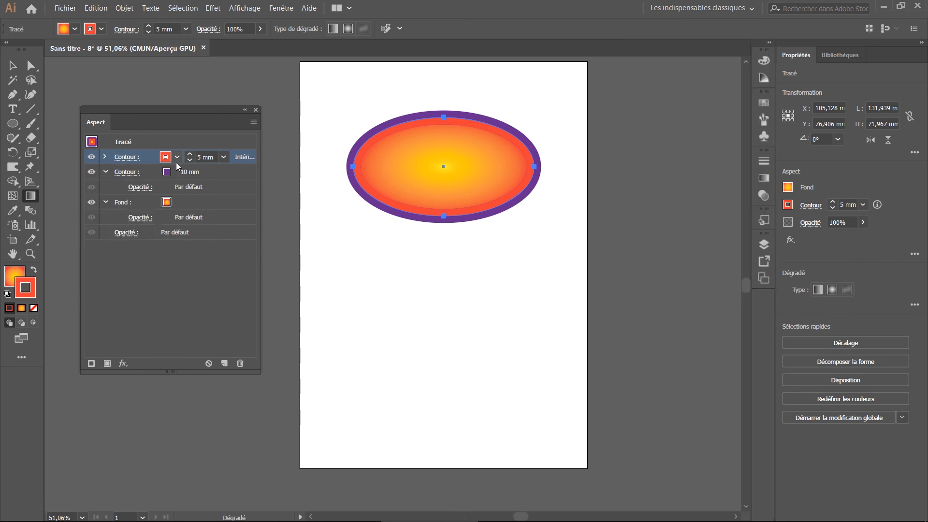
Recolor the ellipse's 5 mm inside-aligned stroke with the darker red swatch
{"action": "left_click", "coordinate": [127, 172]}
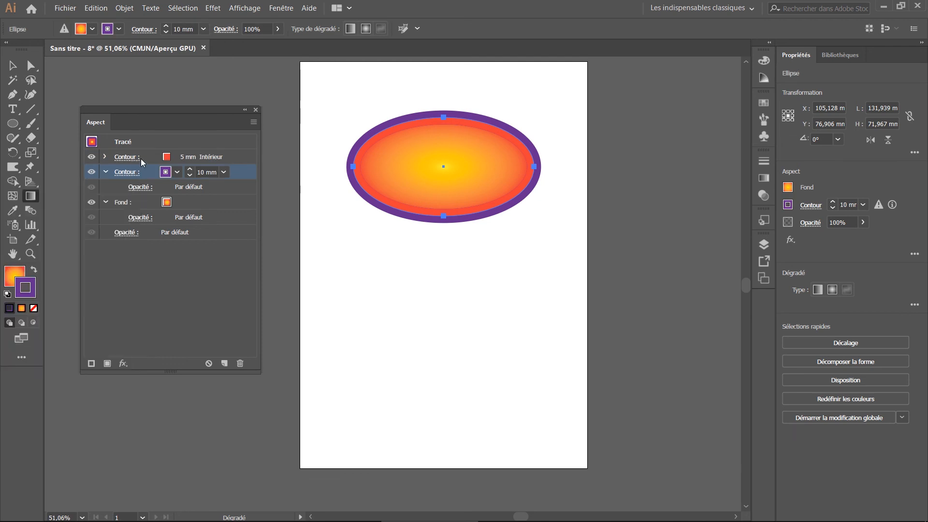
{"action": "left_click", "coordinate": [140, 157]}
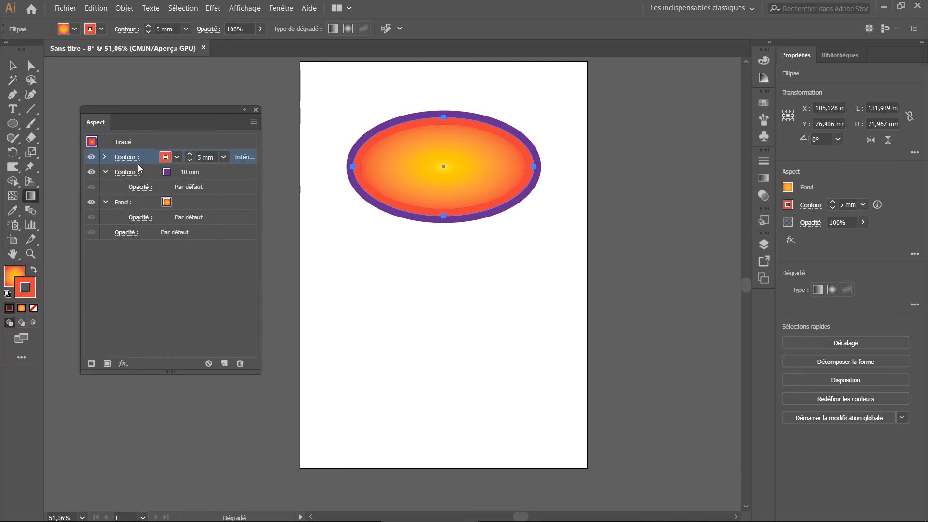
{"action": "left_click", "coordinate": [173, 159]}
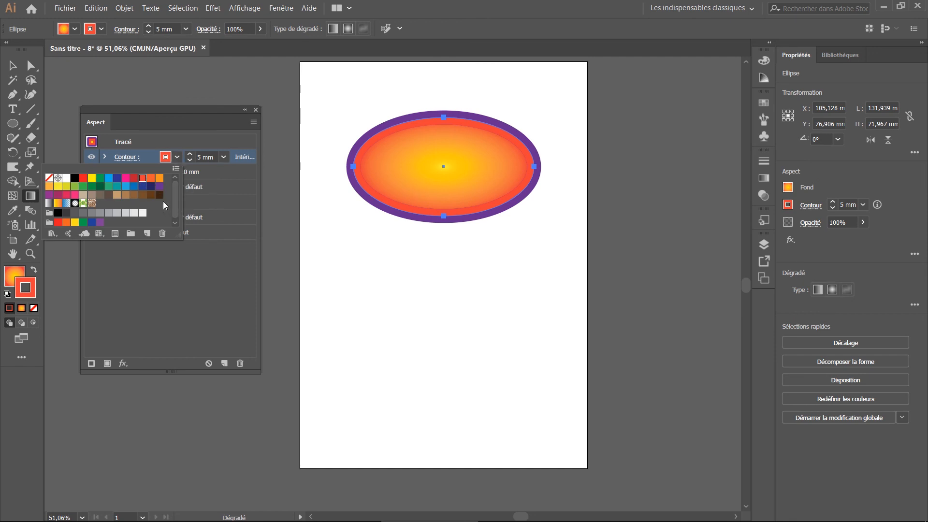
{"action": "left_click", "coordinate": [133, 178]}
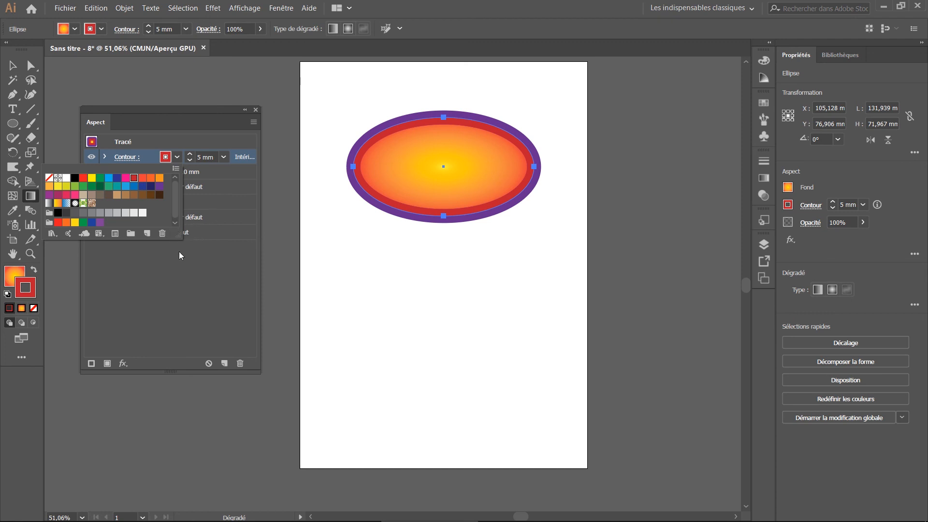
{"action": "left_click", "coordinate": [223, 302]}
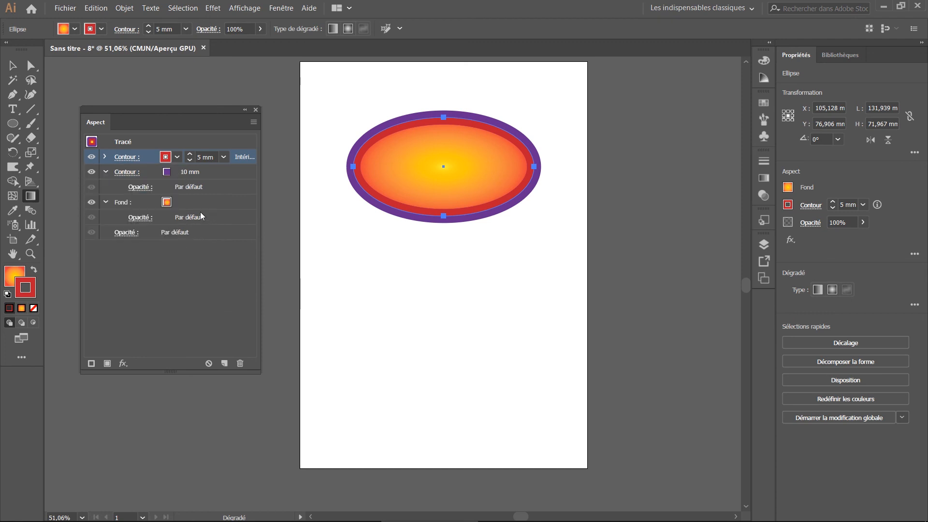
Add another stroke based on the 5 mm red one and place it below the purple stroke in the appearance stack
{"action": "left_click", "coordinate": [126, 172]}
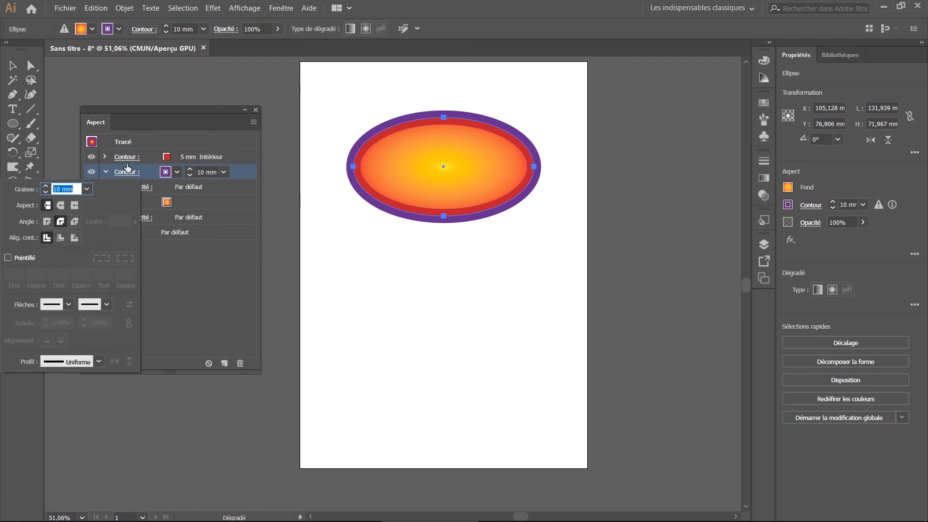
{"action": "left_click", "coordinate": [127, 157]}
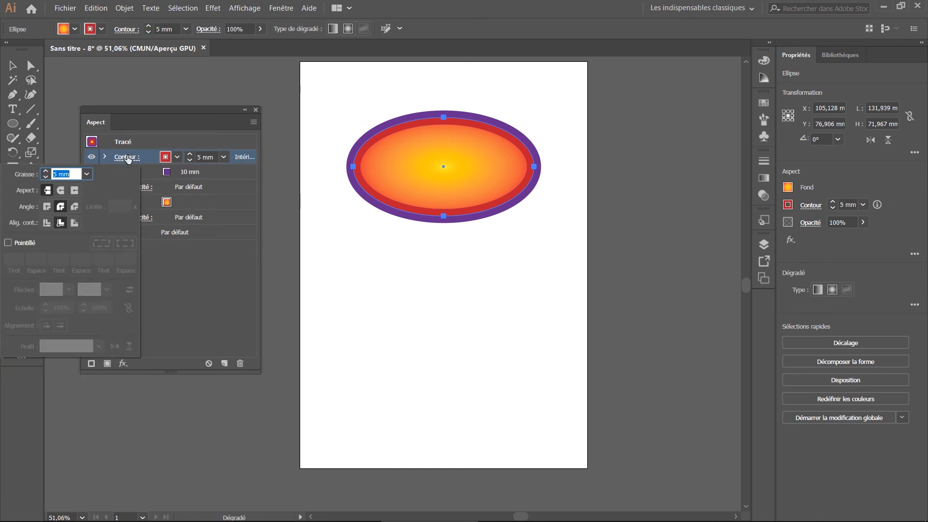
{"action": "left_click", "coordinate": [91, 363]}
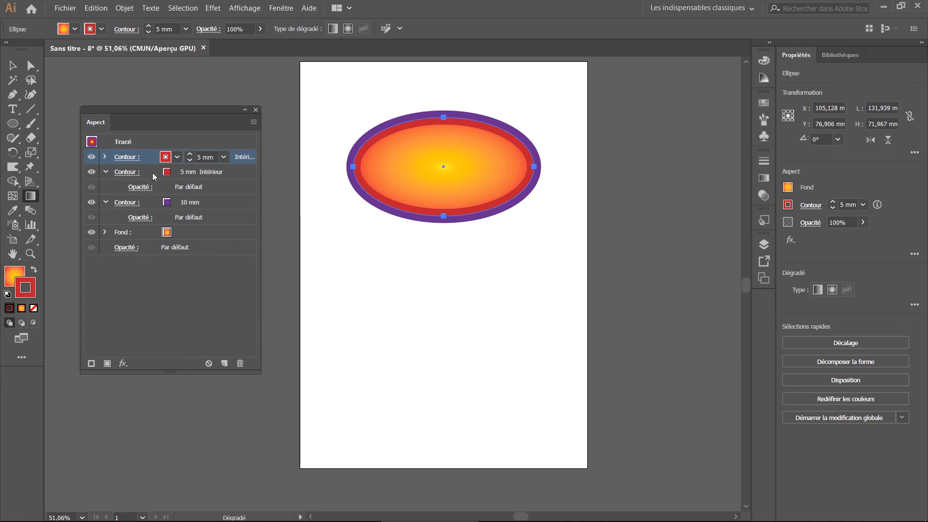
{"action": "left_click_drag", "start_coordinate": [143, 158], "coordinate": [130, 226]}
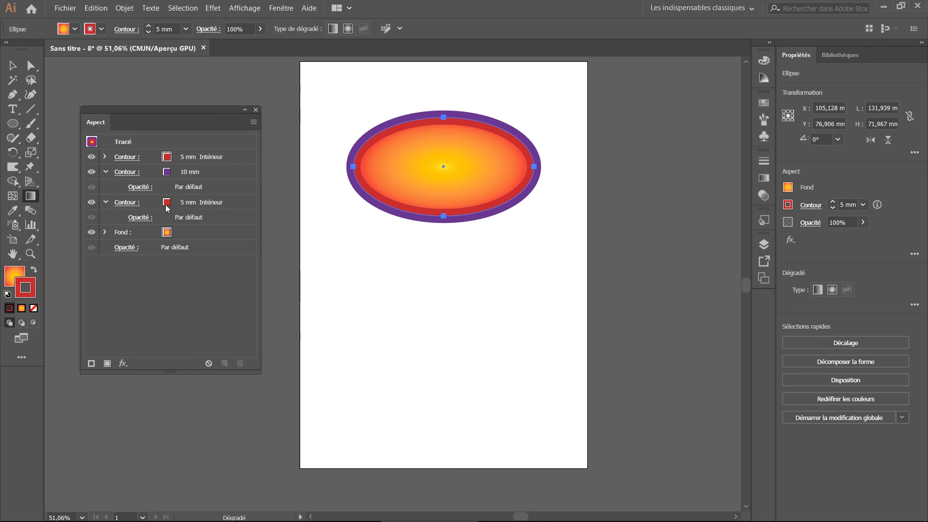
Try an 8 mm weight on the lowest red stroke with outside, inside and center alignment
{"action": "left_click", "coordinate": [128, 203]}
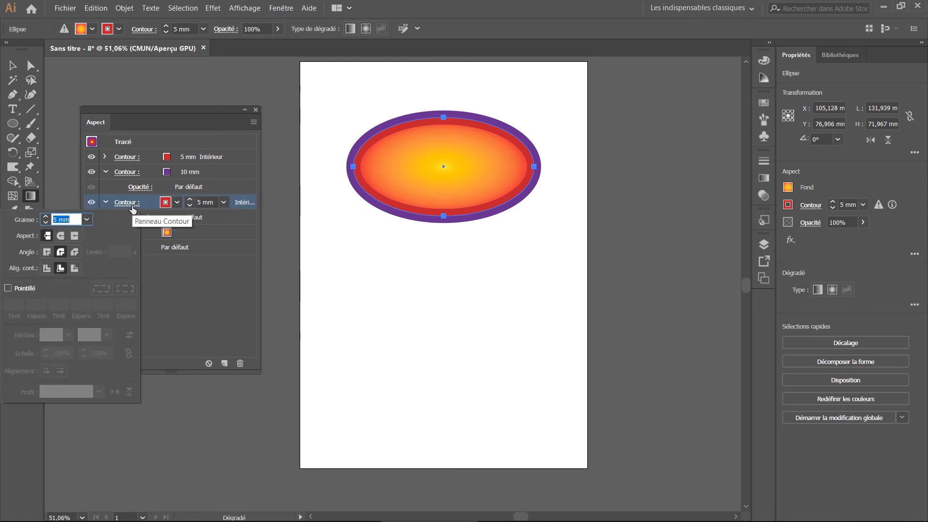
{"action": "left_click", "coordinate": [46, 217]}
{"action": "left_click", "coordinate": [46, 217]}
{"action": "left_click", "coordinate": [46, 217]}
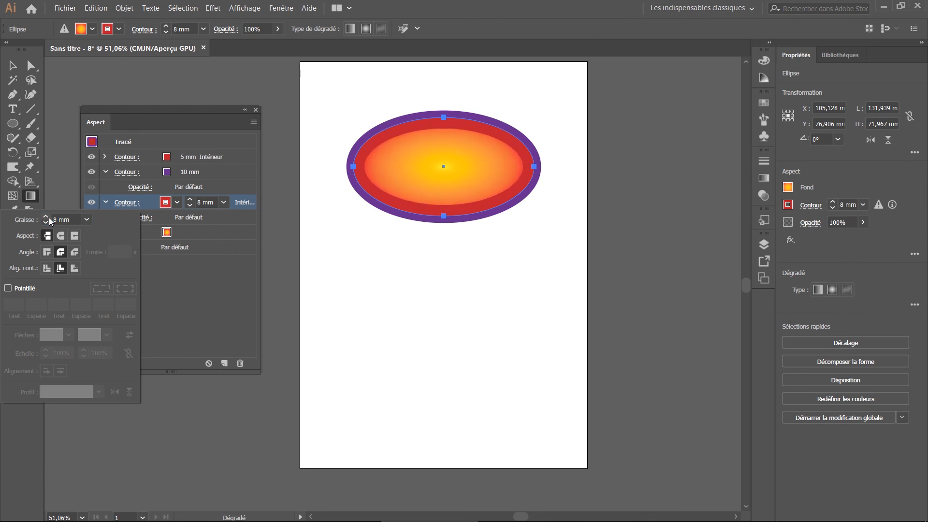
{"action": "left_click", "coordinate": [75, 269]}
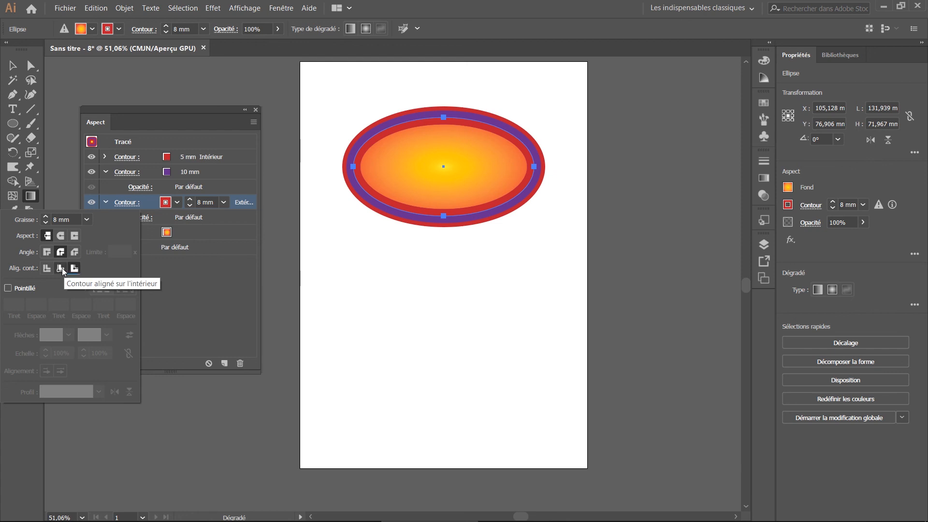
{"action": "left_click", "coordinate": [60, 268]}
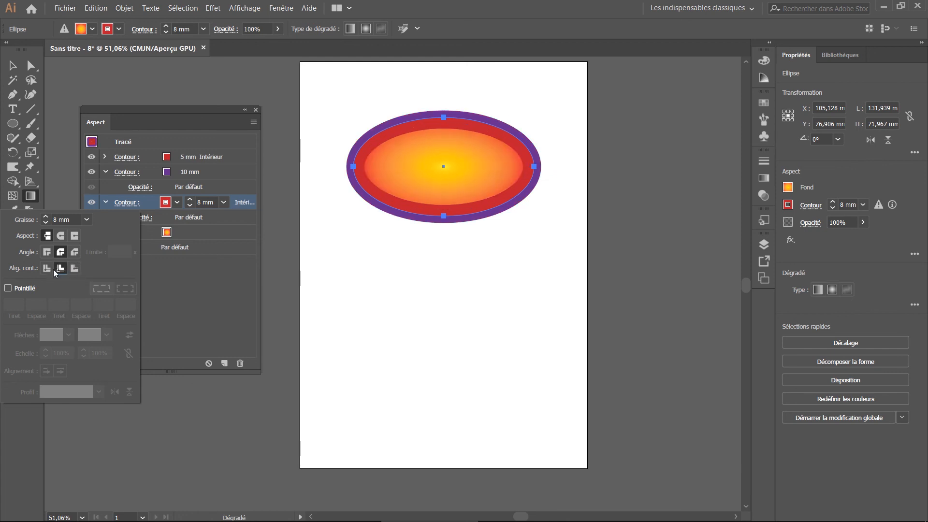
{"action": "left_click", "coordinate": [49, 267]}
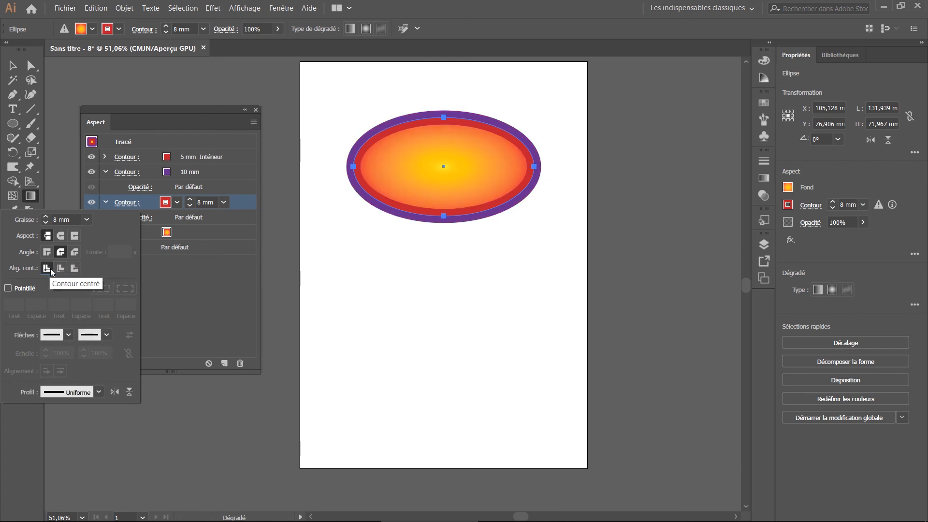
Increase the lowest red stroke's weight to 20 mm and align it to the outside of the path
{"action": "left_click", "coordinate": [46, 218]}
{"action": "left_click", "coordinate": [46, 218]}
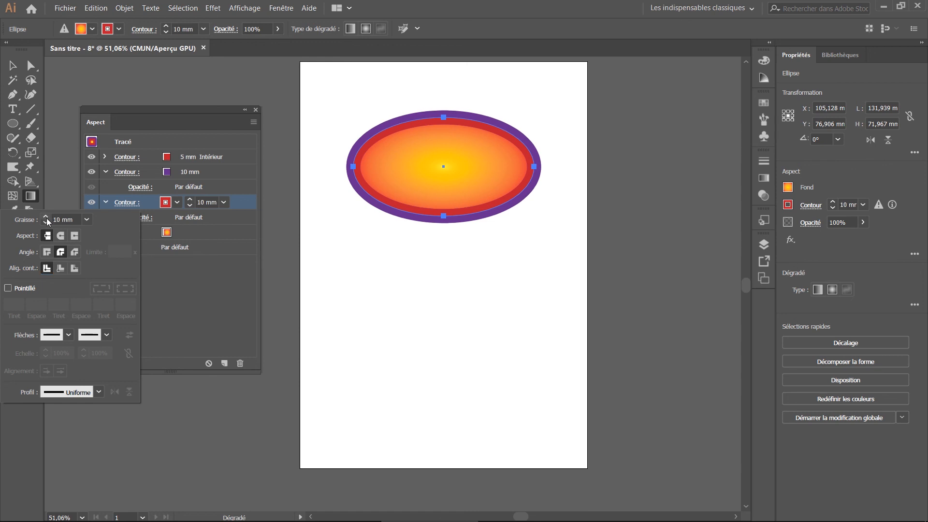
{"action": "left_click", "coordinate": [46, 218]}
{"action": "left_click", "coordinate": [46, 217]}
{"action": "double_click", "coordinate": [46, 219]}
{"action": "double_click", "coordinate": [46, 218]}
{"action": "double_click", "coordinate": [46, 218]}
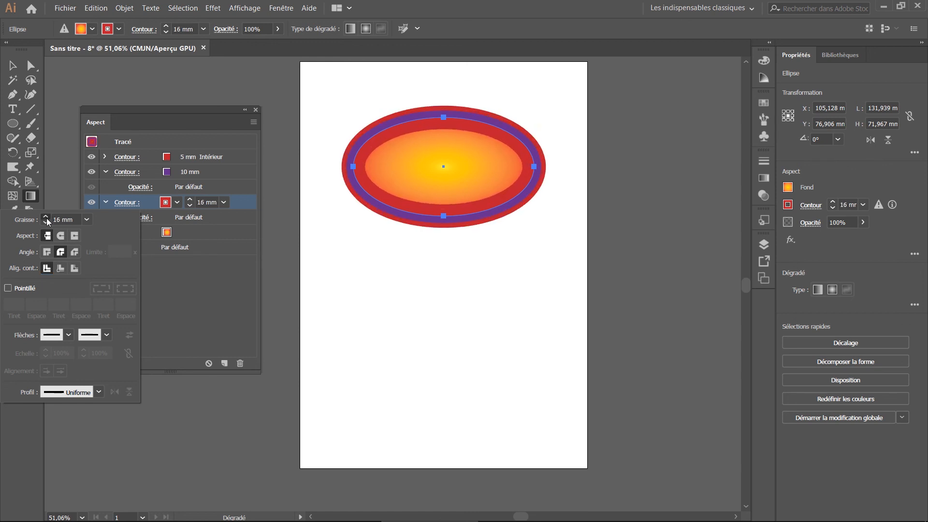
{"action": "double_click", "coordinate": [46, 218]}
{"action": "left_click", "coordinate": [60, 267]}
{"action": "left_click", "coordinate": [74, 268]}
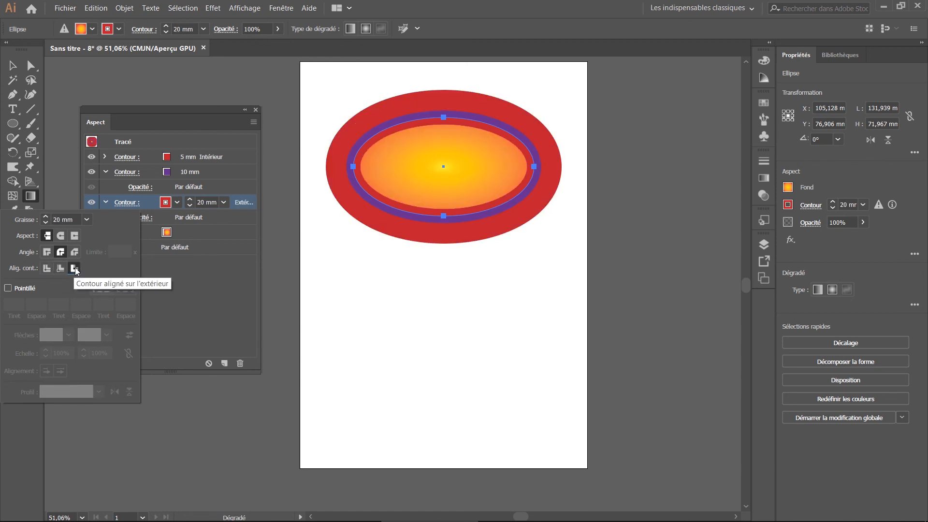
Reduce the lowest red stroke's weight to 13 mm
{"action": "left_click", "coordinate": [46, 224]}
{"action": "double_click", "coordinate": [46, 223]}
{"action": "double_click", "coordinate": [46, 224]}
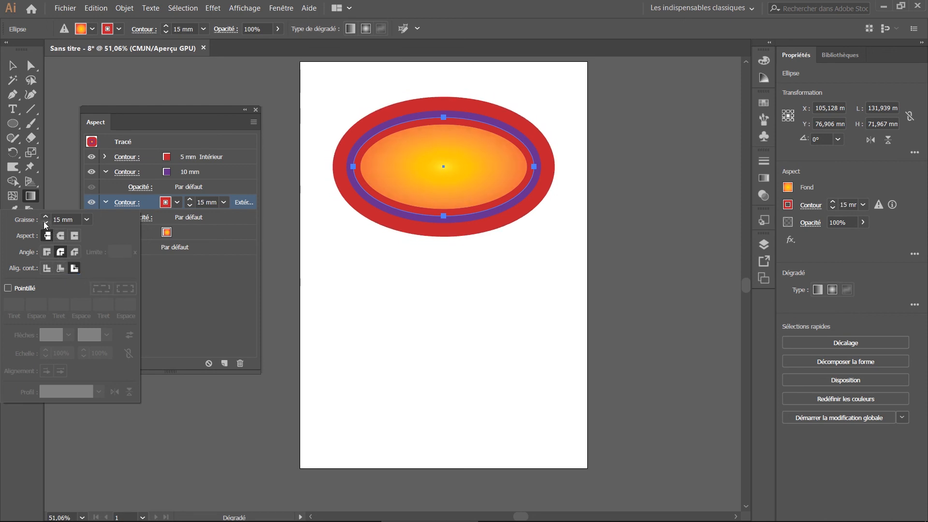
{"action": "double_click", "coordinate": [46, 223]}
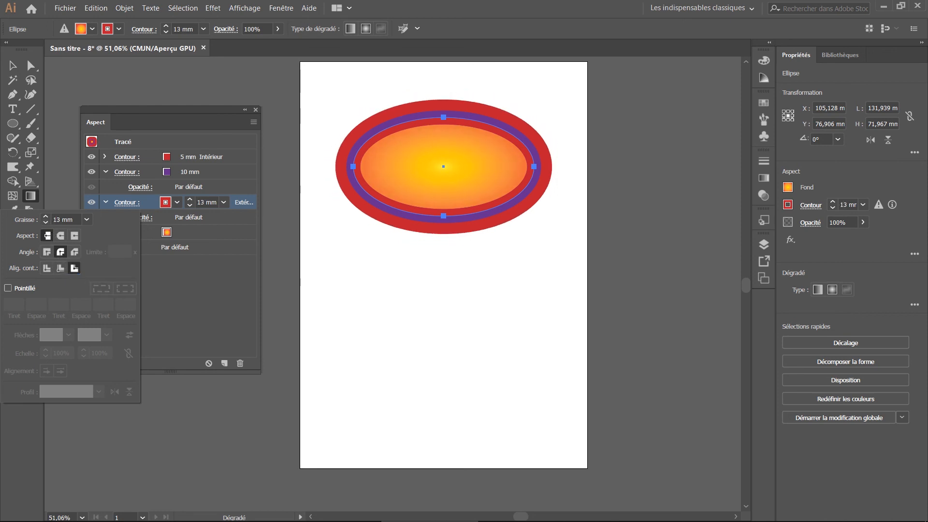
{"action": "left_click", "coordinate": [137, 206]}
{"action": "left_click", "coordinate": [137, 205]}
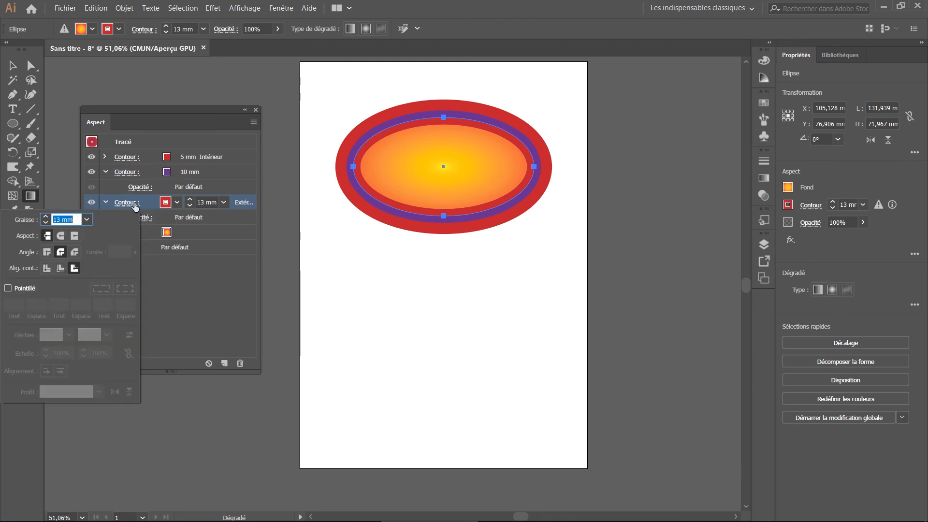
Apply the brown ornamental pattern swatch to the 13 mm outside stroke
{"action": "left_click", "coordinate": [165, 203]}
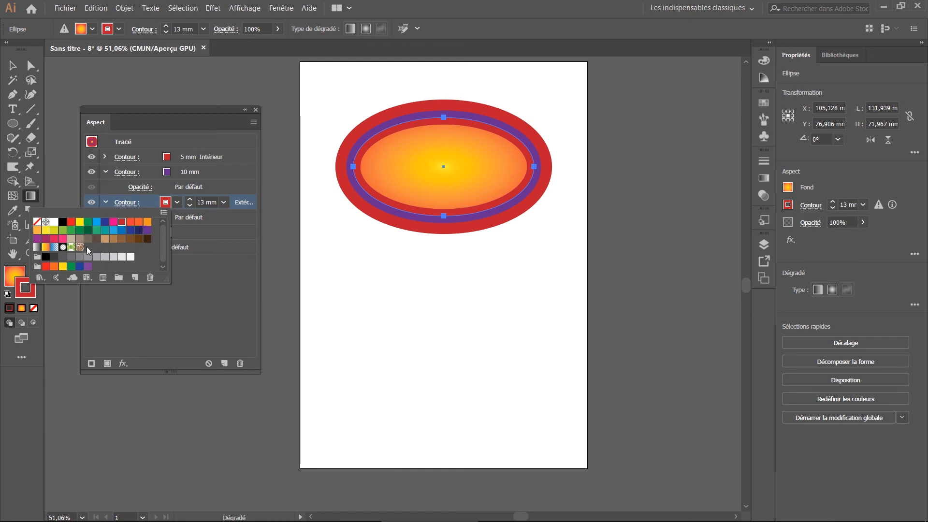
{"action": "left_click", "coordinate": [79, 248]}
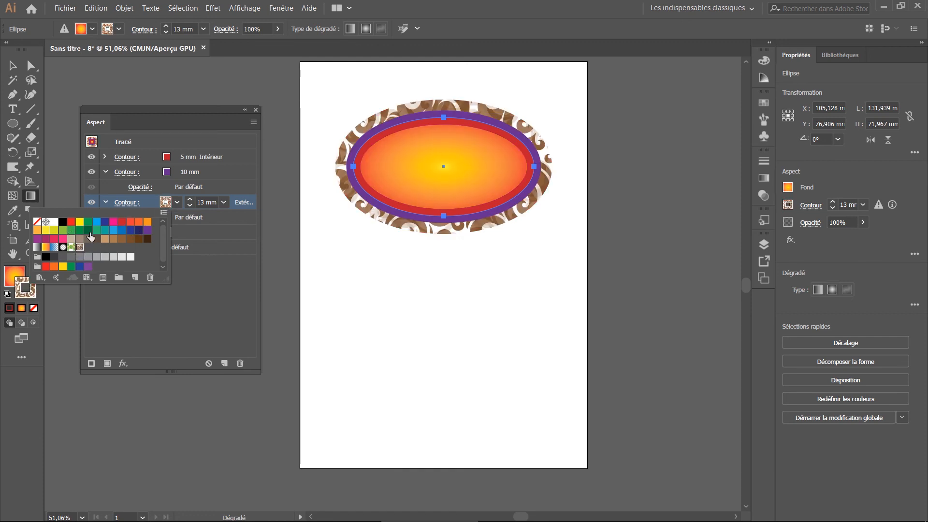
{"action": "left_click", "coordinate": [199, 338]}
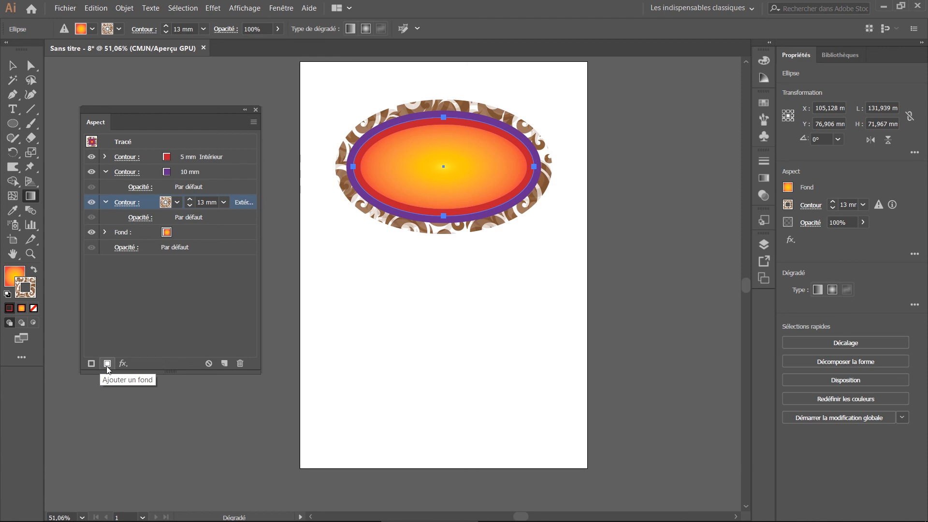
Add a second gradient fill to the ellipse above all its strokes
{"action": "left_click", "coordinate": [135, 232]}
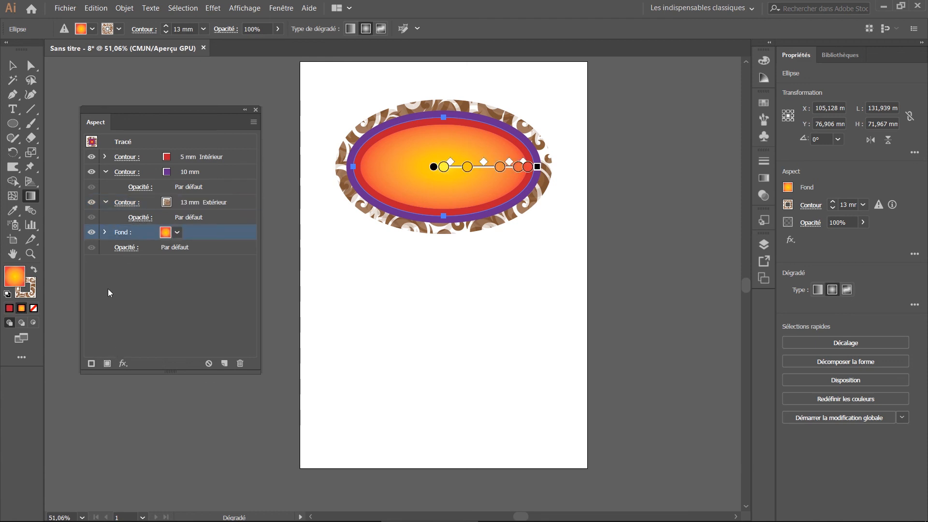
{"action": "left_click", "coordinate": [150, 272]}
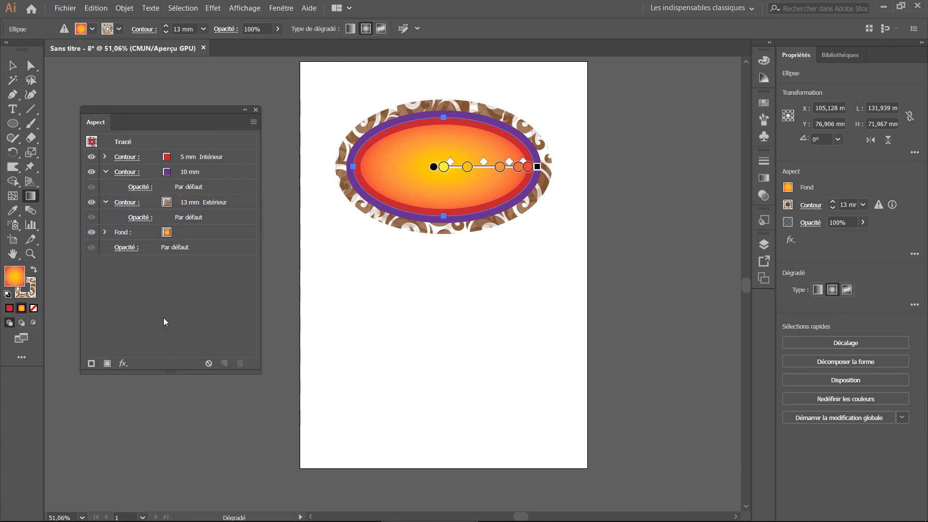
{"action": "left_click", "coordinate": [107, 362]}
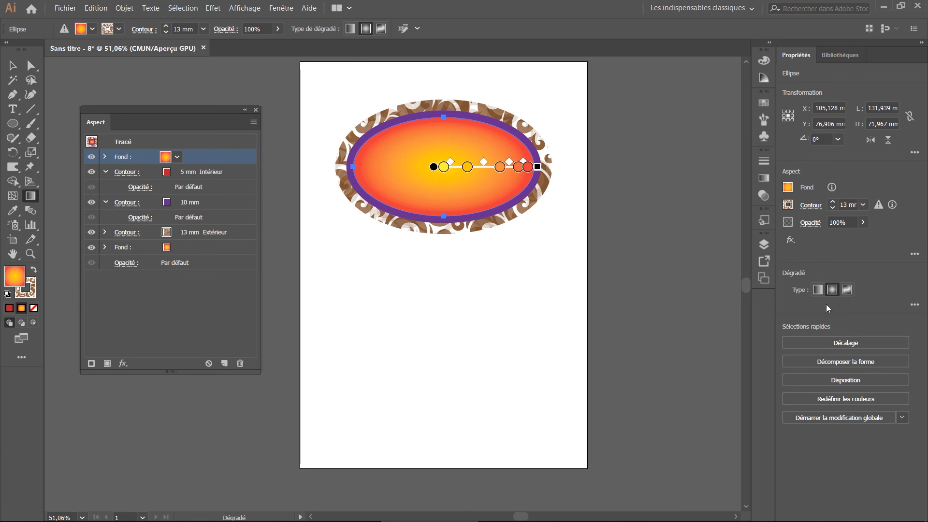
Reverse the gradient of the topmost fill so it runs from red at the center to yellow at the edge
{"action": "left_click", "coordinate": [165, 159]}
{"action": "left_click", "coordinate": [165, 159]}
{"action": "left_click", "coordinate": [767, 179]}
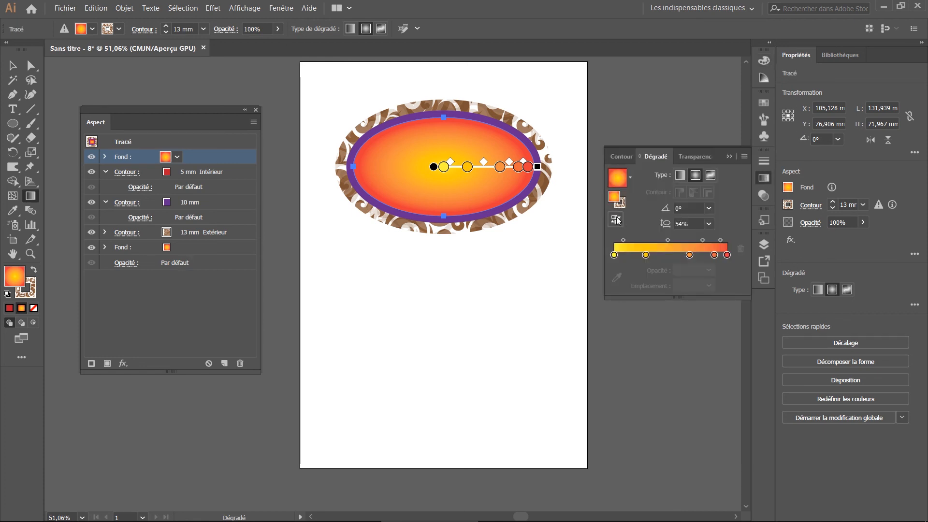
{"action": "left_click", "coordinate": [616, 219]}
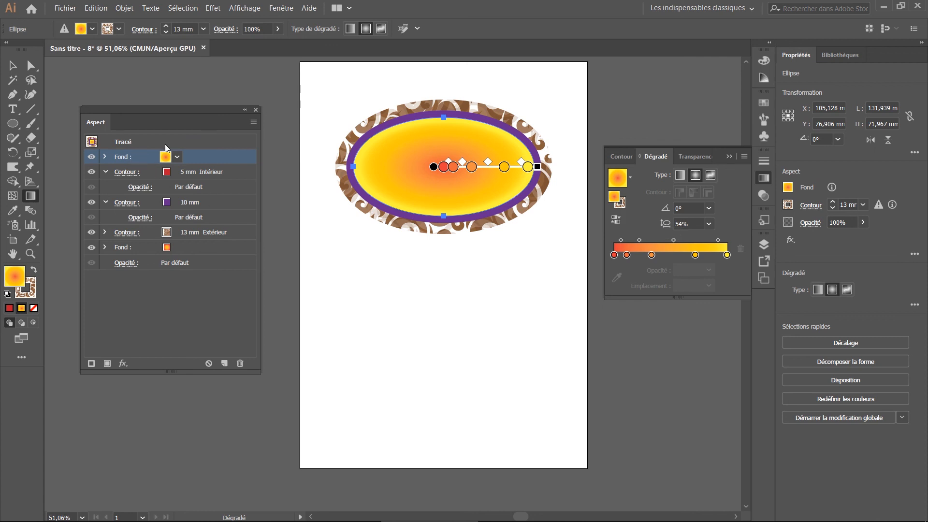
Apply a Décalage path effect with an offset of -4 mm to the topmost gradient fill
{"action": "left_click", "coordinate": [213, 8]}
{"action": "mouse_move", "coordinate": [250, 178]}
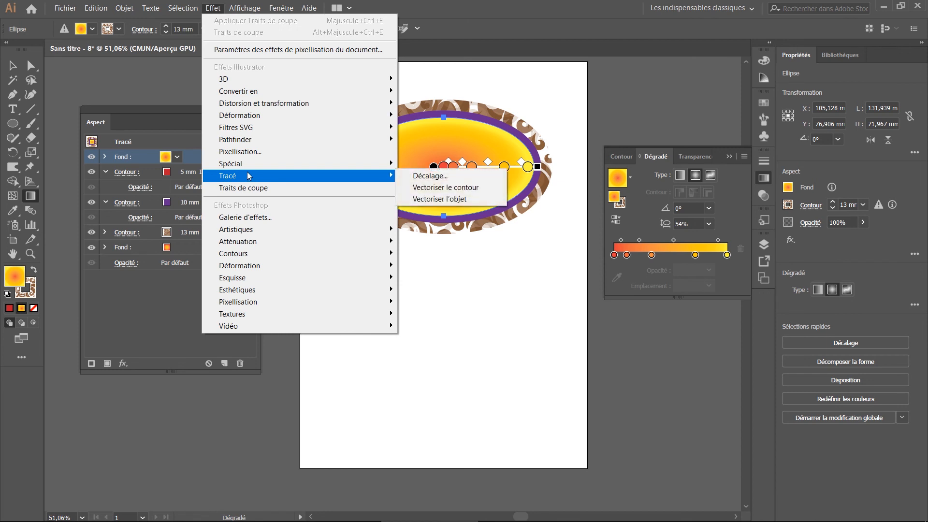
{"action": "left_click", "coordinate": [410, 175]}
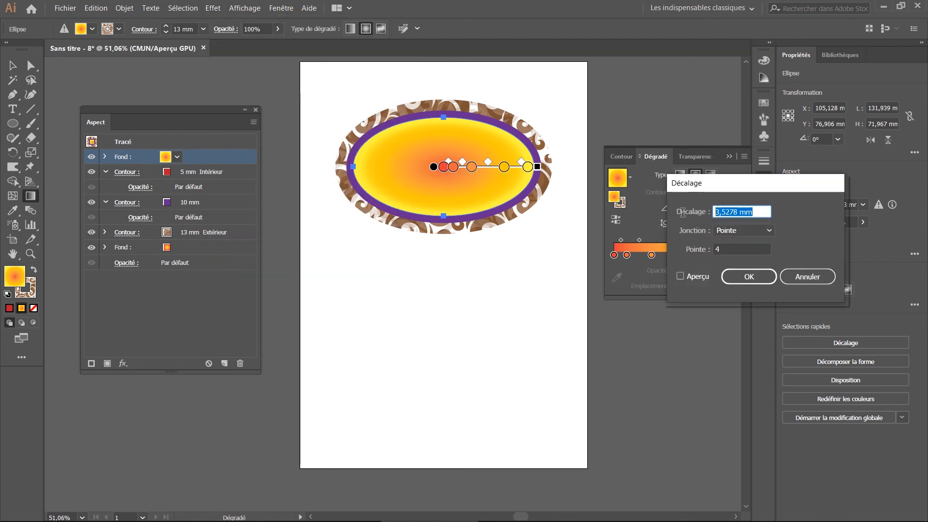
{"action": "type", "text": "-4"}
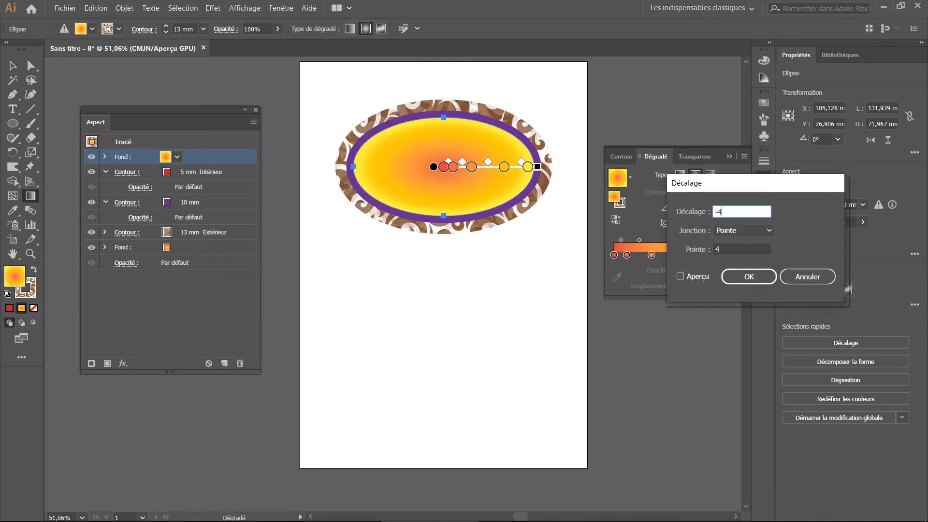
{"action": "left_click", "coordinate": [750, 279]}
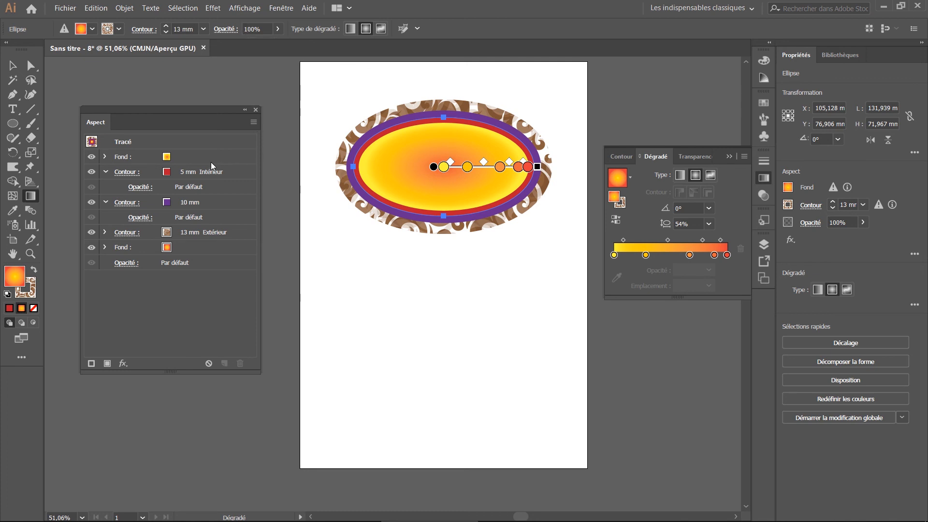
Add an 8 mm Contour progressif effect to the topmost fill and toggle that fill's visibility to compare the result
{"action": "left_click", "coordinate": [199, 157]}
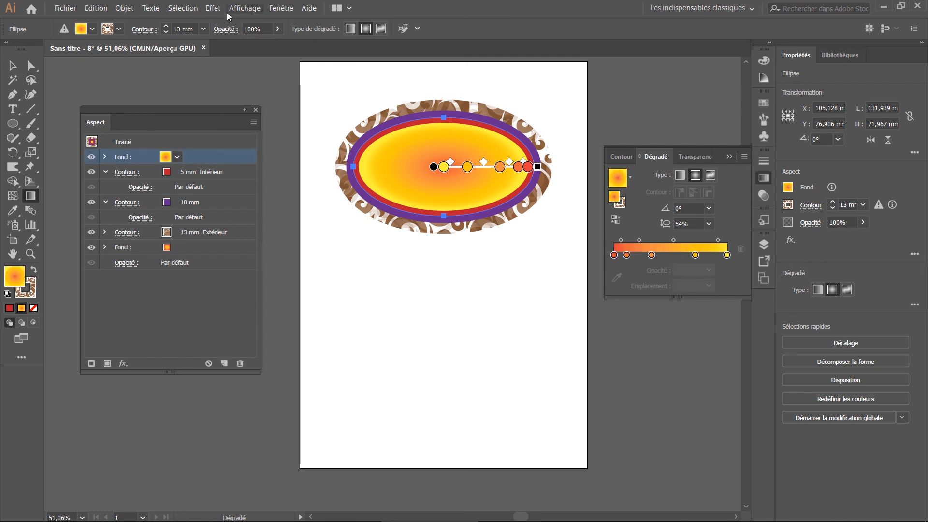
{"action": "left_click", "coordinate": [214, 10]}
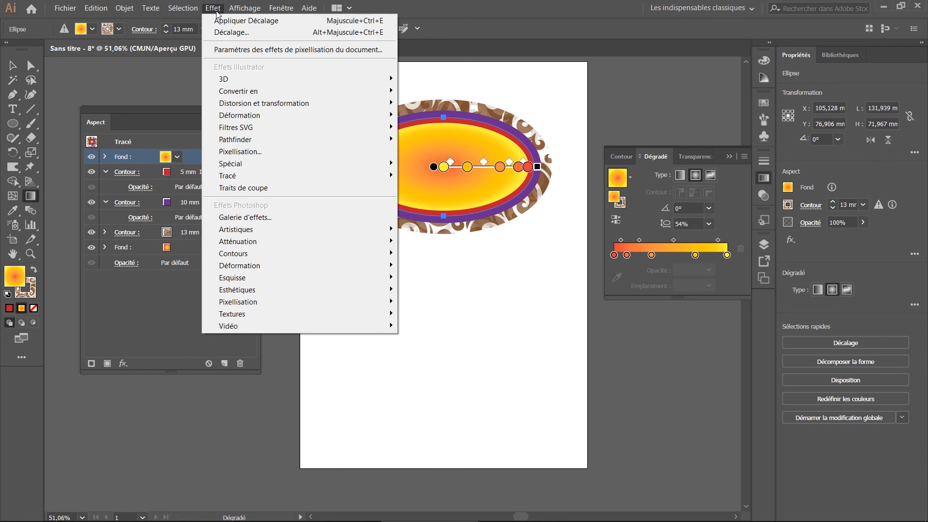
{"action": "mouse_move", "coordinate": [382, 164]}
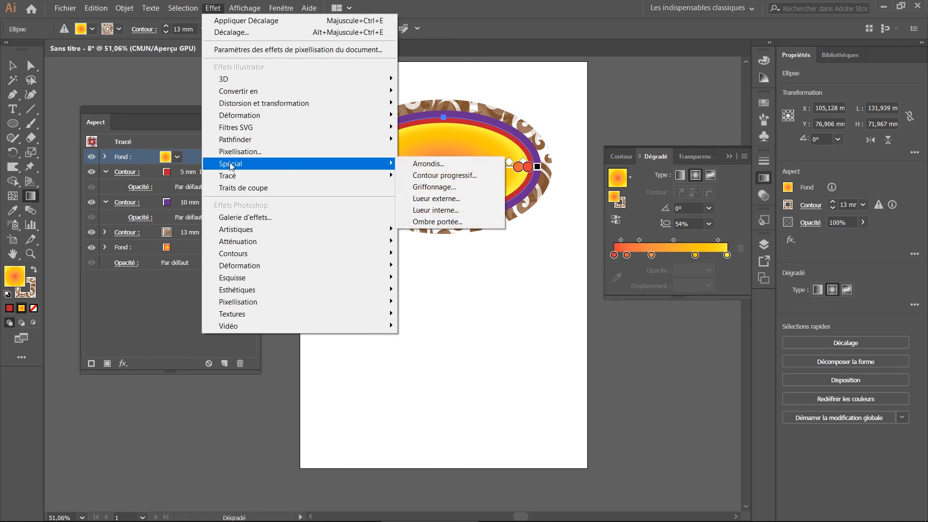
{"action": "left_click", "coordinate": [437, 175]}
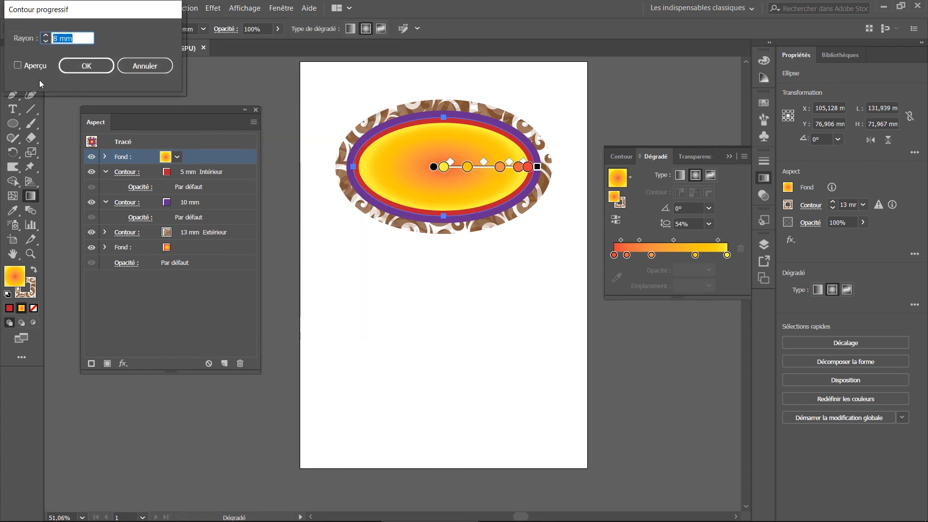
{"action": "left_click", "coordinate": [18, 66]}
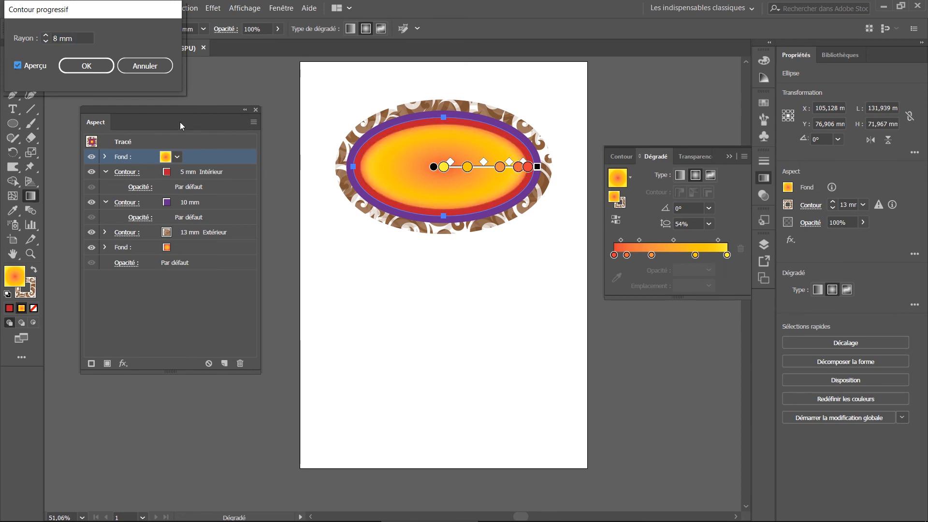
{"action": "left_click", "coordinate": [86, 66]}
{"action": "left_click", "coordinate": [90, 156]}
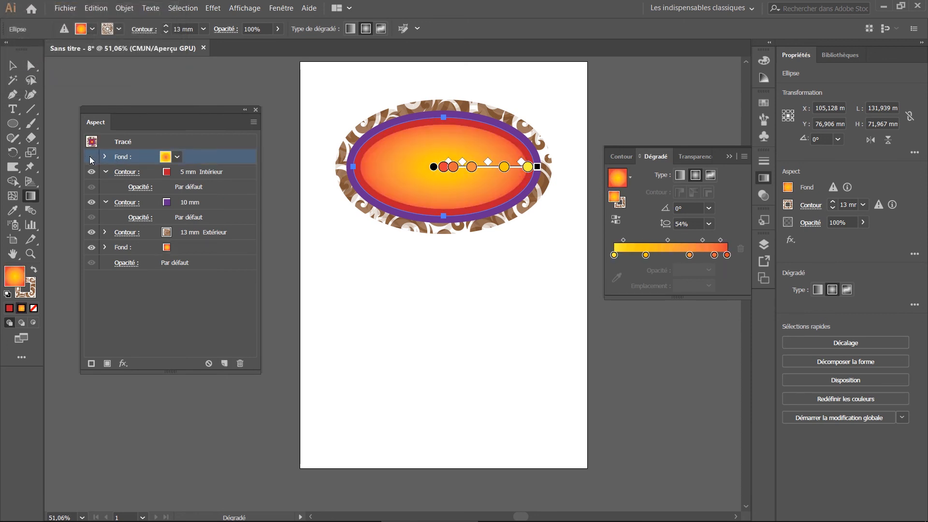
{"action": "left_click", "coordinate": [91, 159]}
{"action": "left_click", "coordinate": [92, 158]}
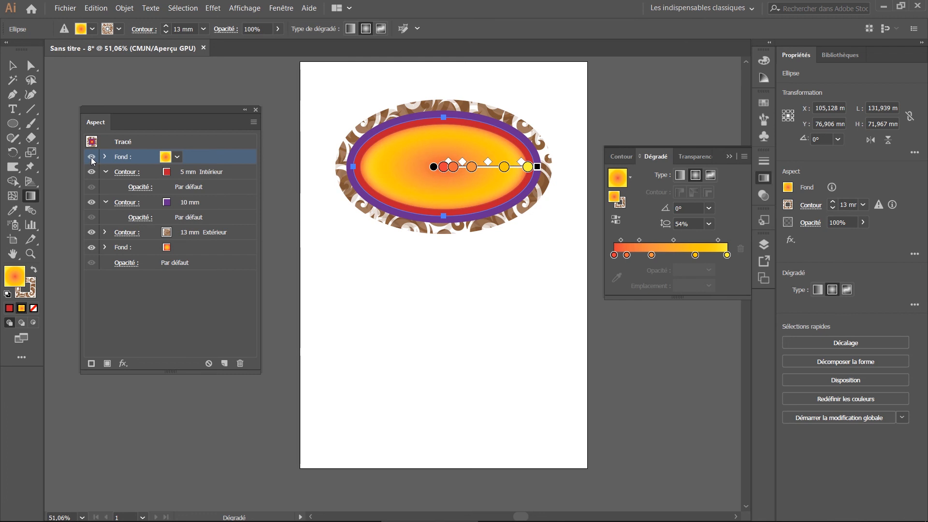
{"action": "left_click", "coordinate": [92, 158]}
Apply the Vitrail texture from the effects gallery to the topmost fill with size 10, lead 4 and luminosity 3
{"action": "left_click", "coordinate": [124, 363]}
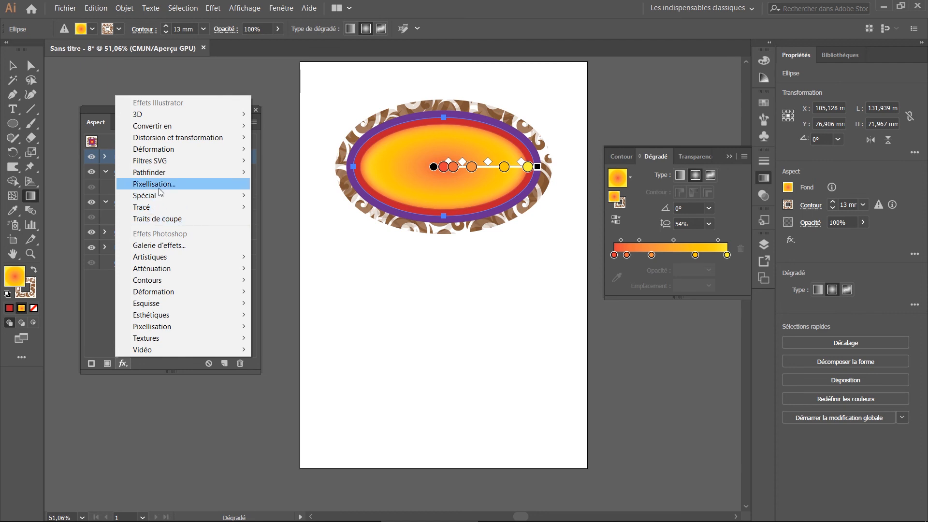
{"action": "left_click", "coordinate": [170, 246]}
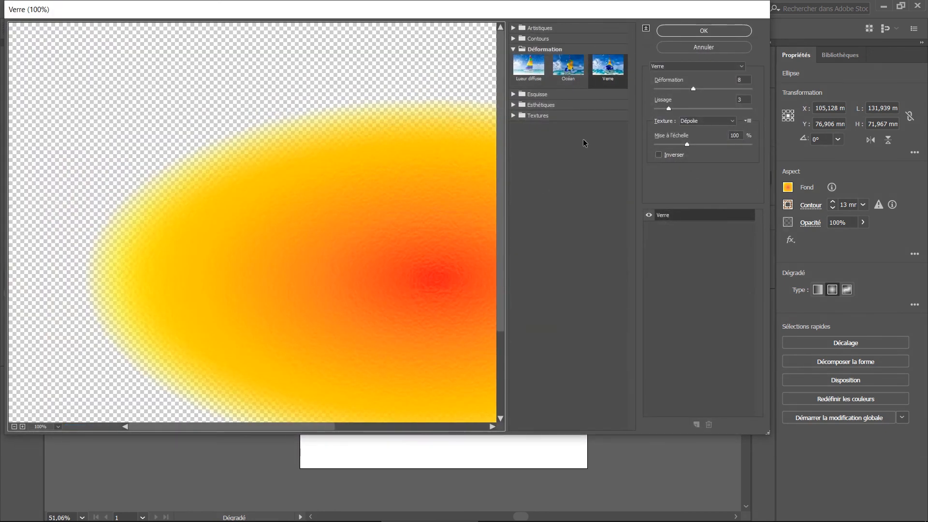
{"action": "left_click", "coordinate": [610, 67]}
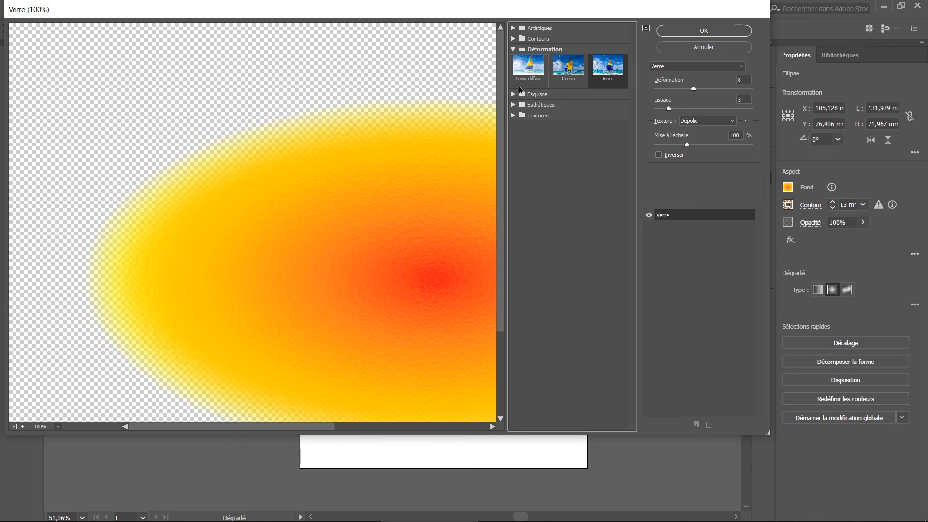
{"action": "left_click", "coordinate": [515, 95]}
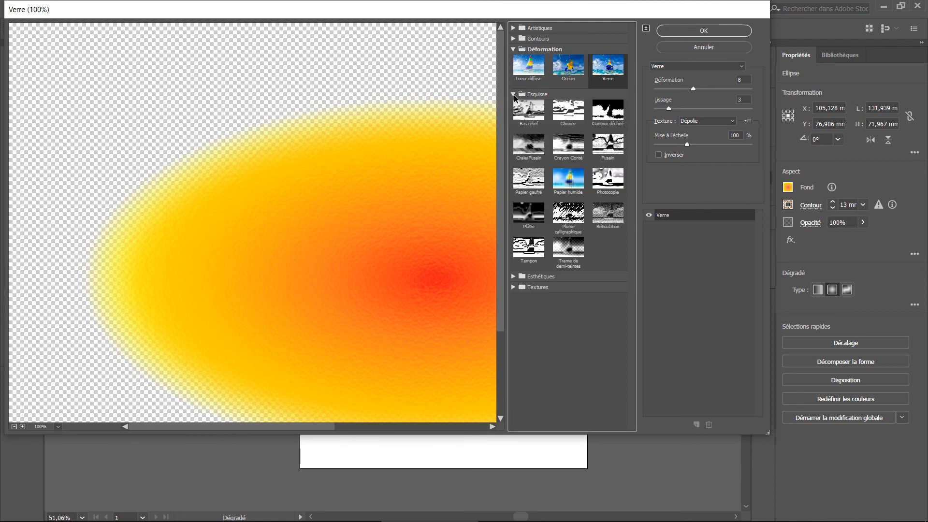
{"action": "left_click", "coordinate": [515, 94]}
{"action": "left_click", "coordinate": [515, 94]}
{"action": "left_click", "coordinate": [514, 94]}
{"action": "left_click", "coordinate": [515, 105]}
{"action": "left_click", "coordinate": [514, 105]}
{"action": "left_click", "coordinate": [515, 116]}
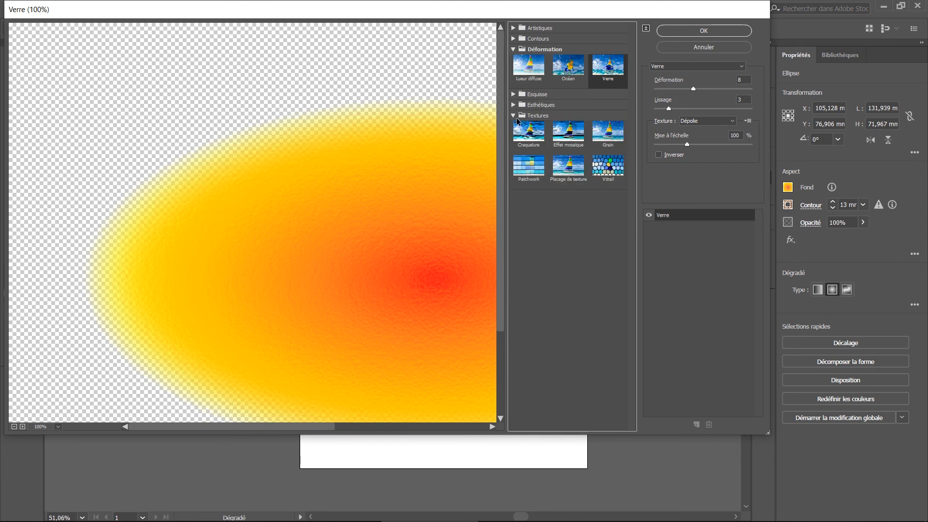
{"action": "left_click", "coordinate": [607, 166]}
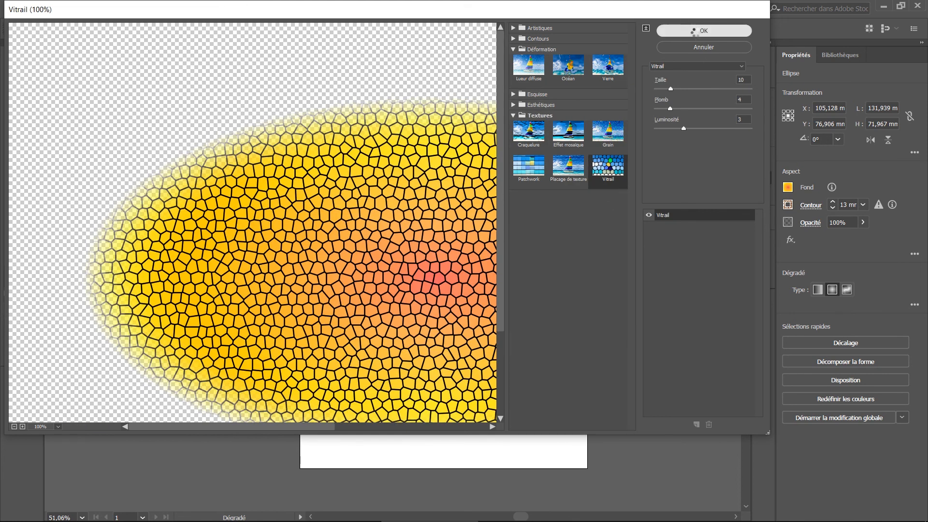
{"action": "left_click", "coordinate": [702, 31]}
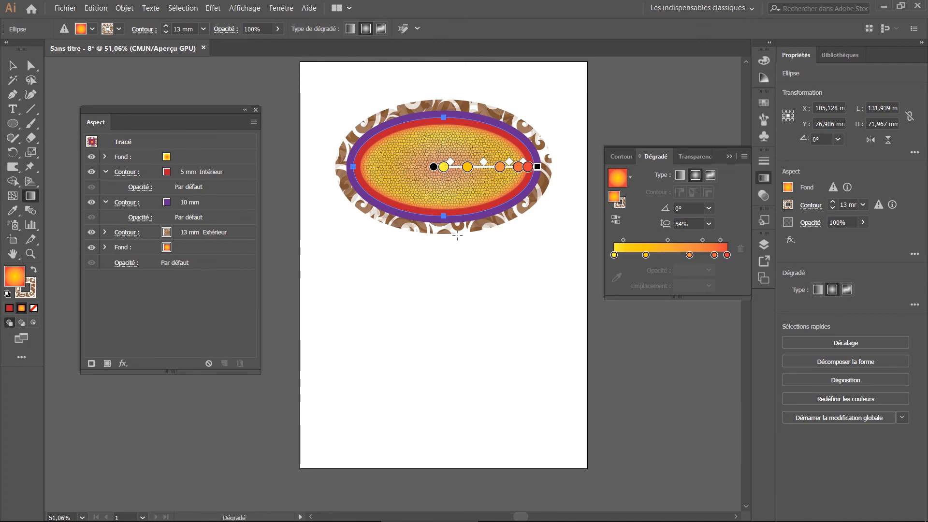
Apply a Peaufinage distortion to the whole ellipse with 17% horizontal and 38% vertical relative amounts
{"action": "left_click", "coordinate": [13, 67]}
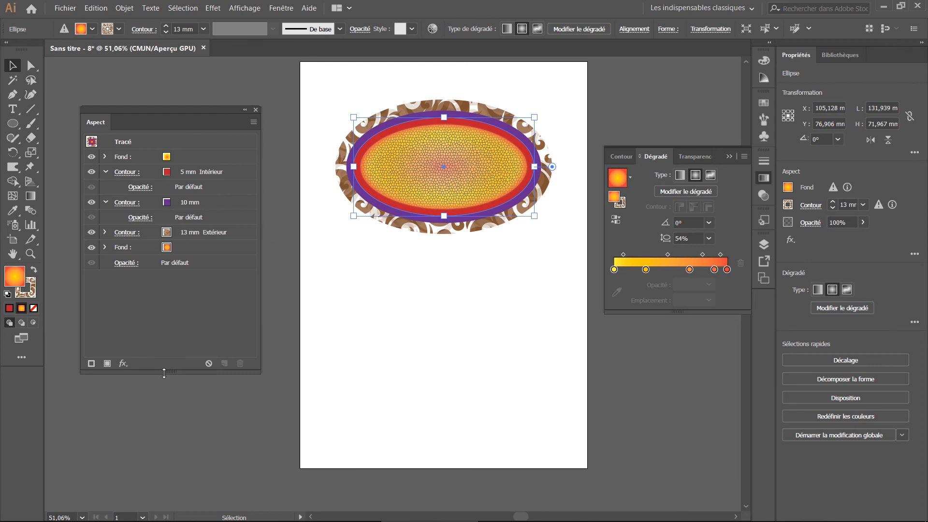
{"action": "left_click_drag", "start_coordinate": [162, 369], "coordinate": [162, 422]}
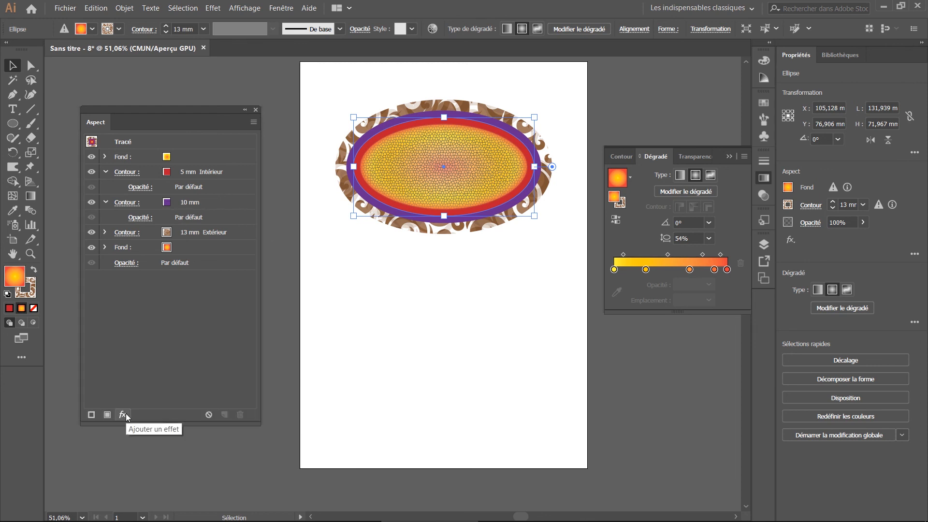
{"action": "left_click", "coordinate": [126, 413]}
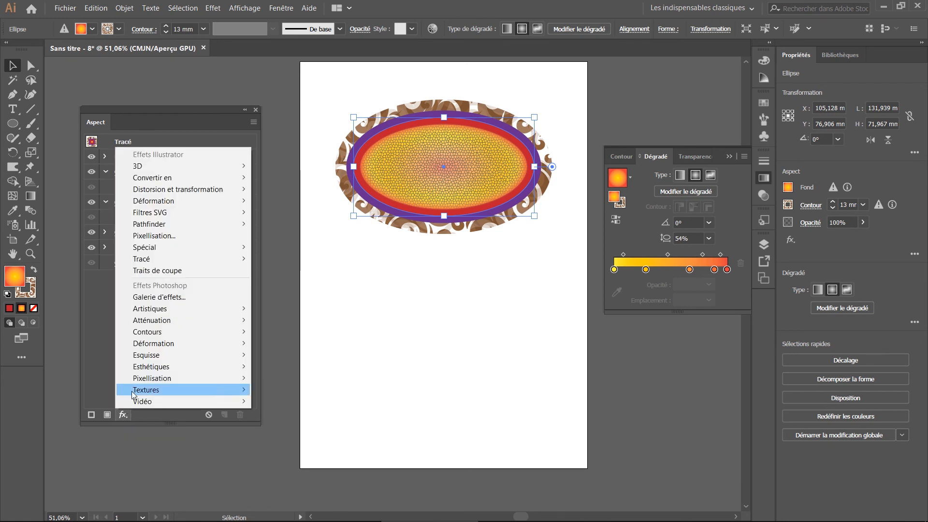
{"action": "mouse_move", "coordinate": [196, 223]}
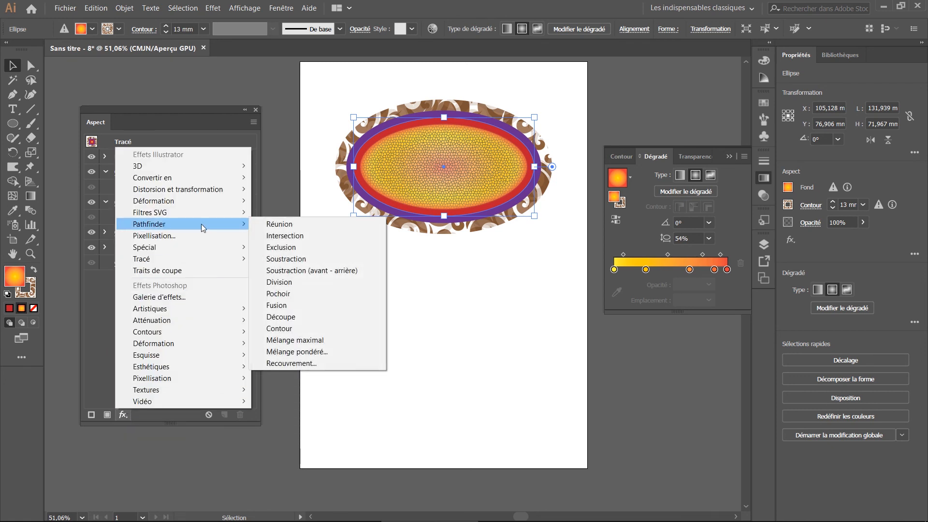
{"action": "mouse_move", "coordinate": [244, 187]}
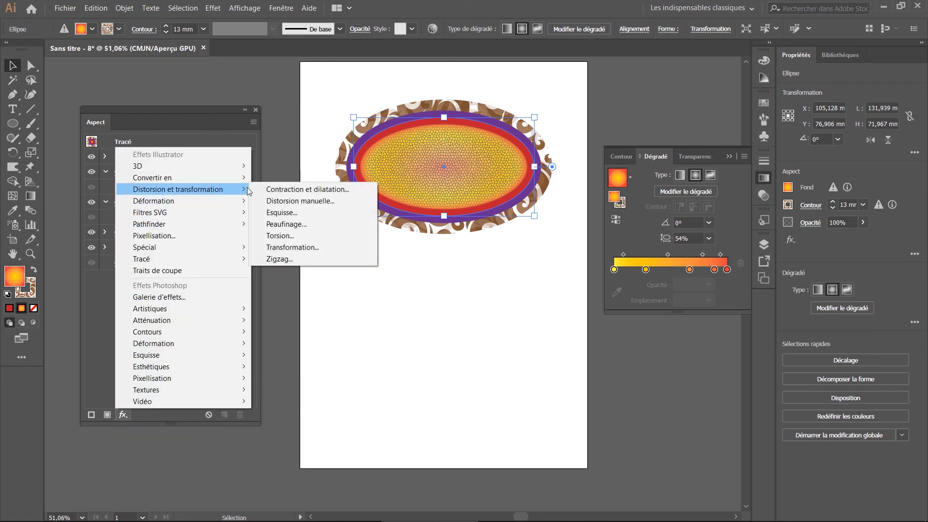
{"action": "left_click", "coordinate": [286, 223]}
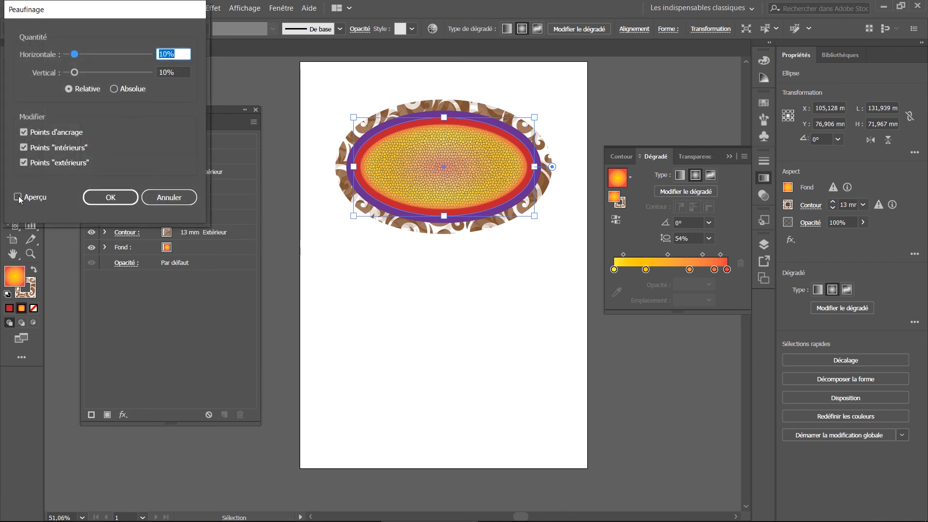
{"action": "left_click", "coordinate": [18, 197]}
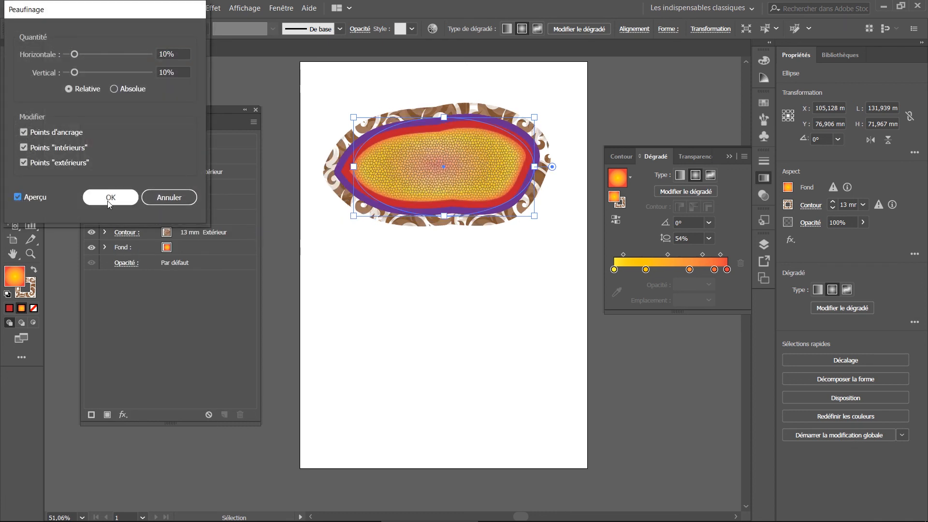
{"action": "left_click", "coordinate": [76, 54]}
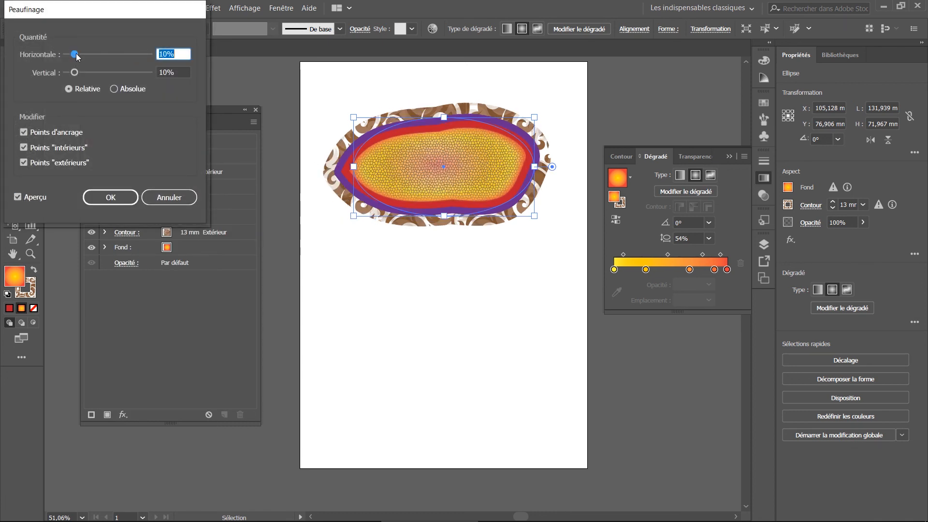
{"action": "left_click_drag", "start_coordinate": [76, 55], "coordinate": [98, 76]}
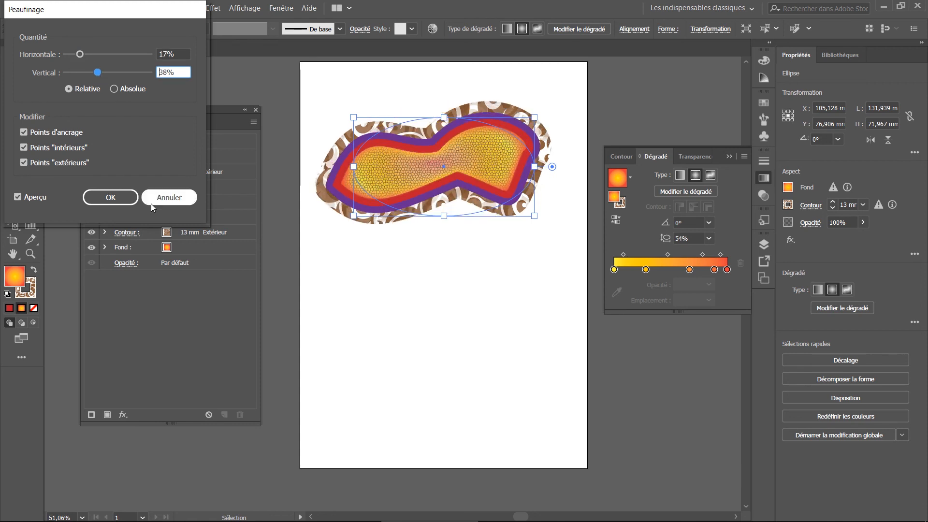
{"action": "left_click", "coordinate": [120, 197]}
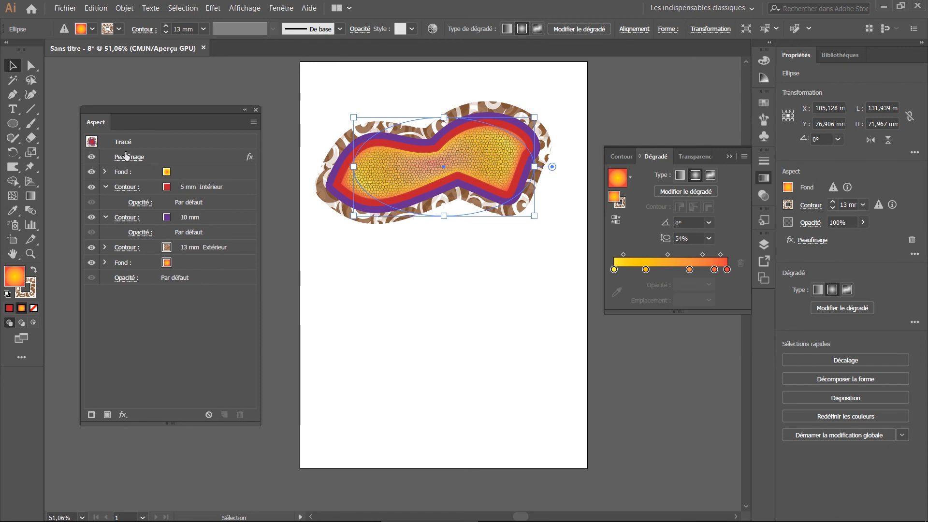
Expand the topmost fill's effects and toggle the visibility of Contour progressif, the fill itself and Décalage to compare their influence
{"action": "left_click", "coordinate": [105, 171]}
{"action": "left_click", "coordinate": [105, 172]}
{"action": "left_click", "coordinate": [105, 171]}
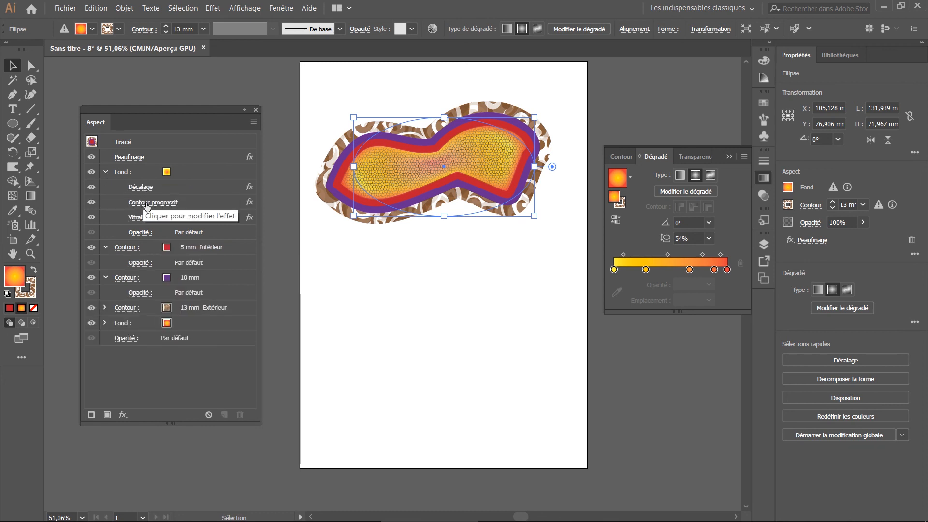
{"action": "left_click", "coordinate": [93, 205]}
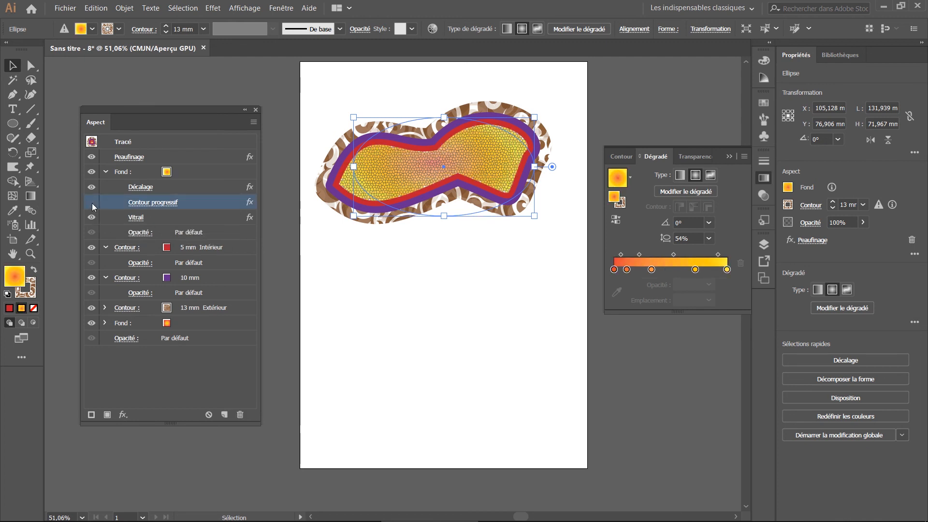
{"action": "left_click", "coordinate": [93, 203]}
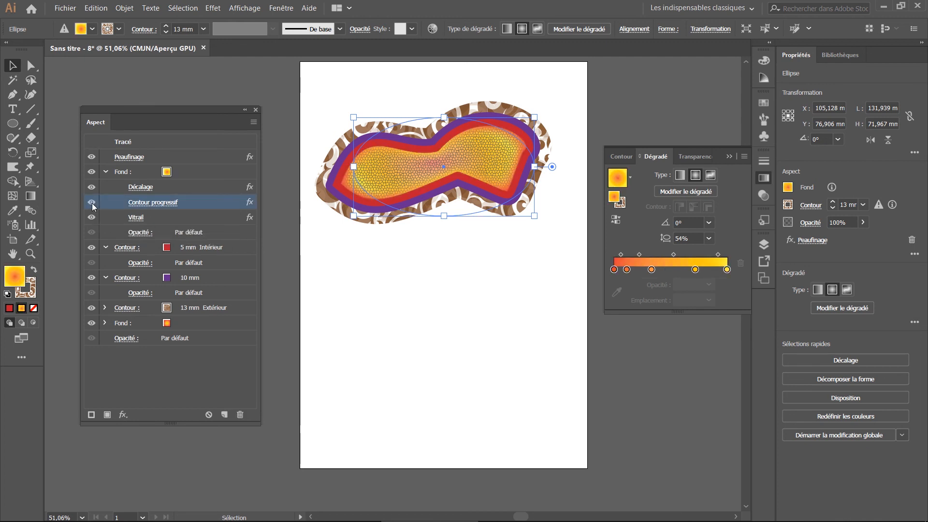
{"action": "left_click", "coordinate": [92, 172]}
{"action": "left_click", "coordinate": [92, 172]}
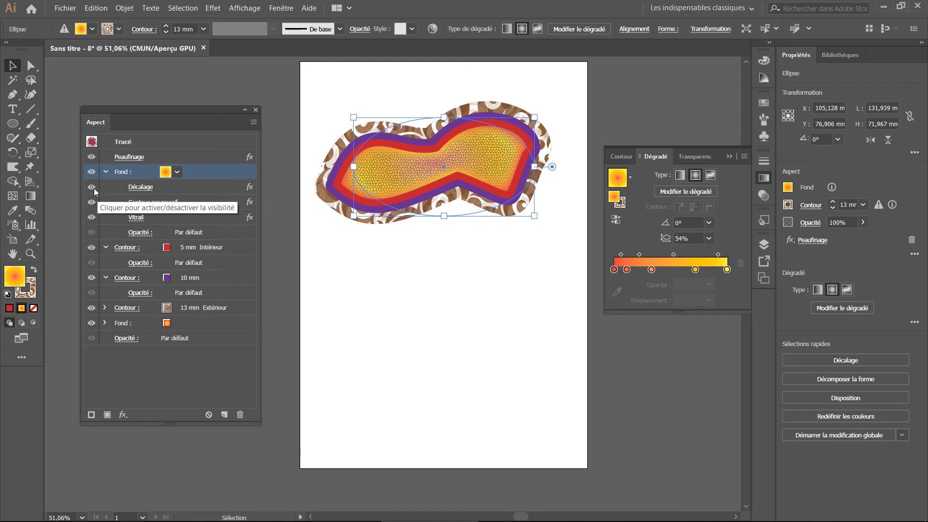
{"action": "left_click", "coordinate": [94, 188]}
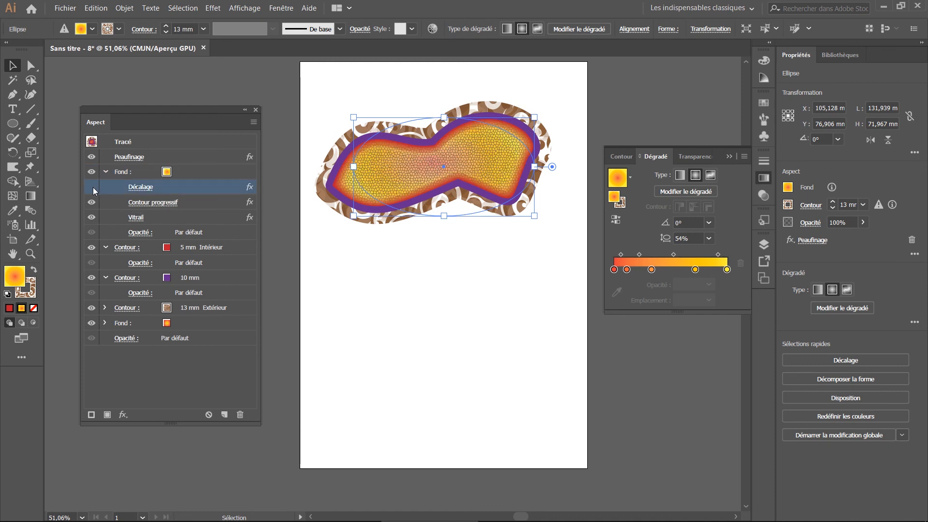
{"action": "left_click", "coordinate": [92, 187]}
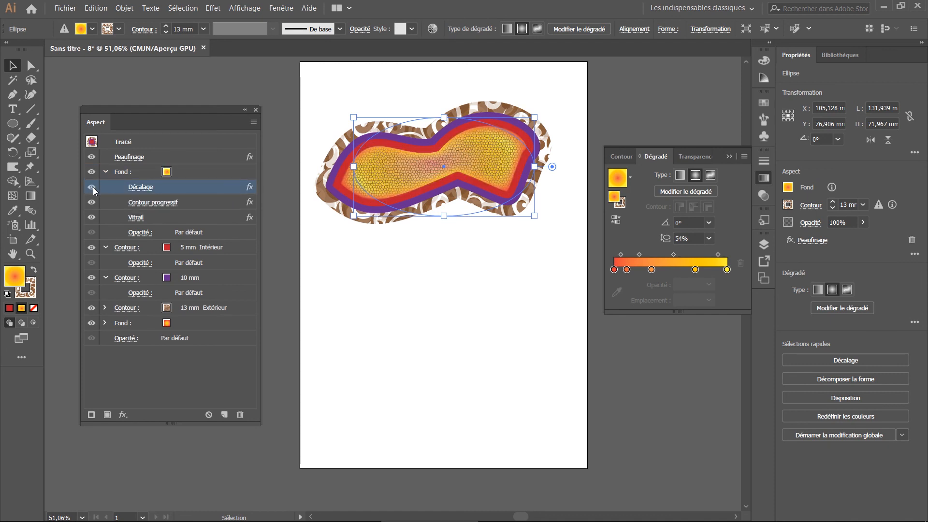
{"action": "left_click", "coordinate": [92, 187]}
{"action": "left_click", "coordinate": [92, 187]}
{"action": "left_click", "coordinate": [186, 363]}
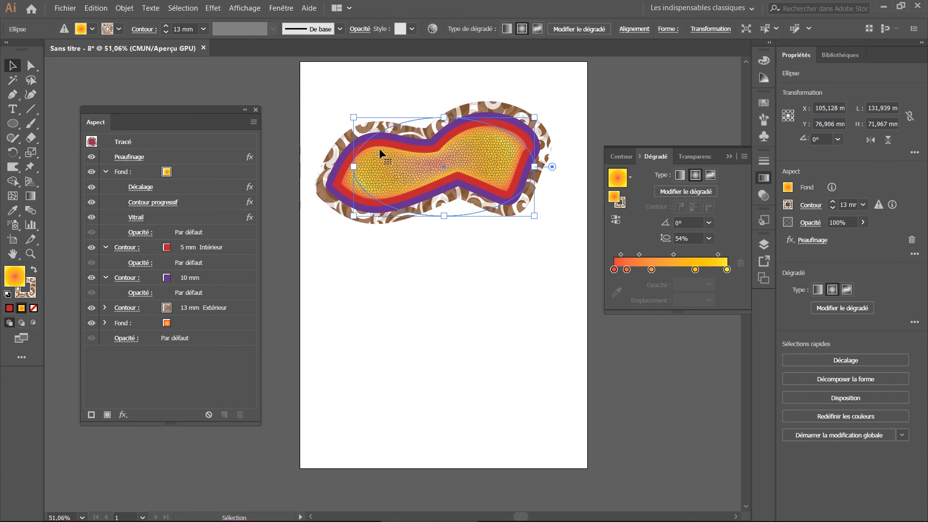
Hide the bottom fill, switching the topmost fill off and back on to compare the two
{"action": "left_click", "coordinate": [90, 172]}
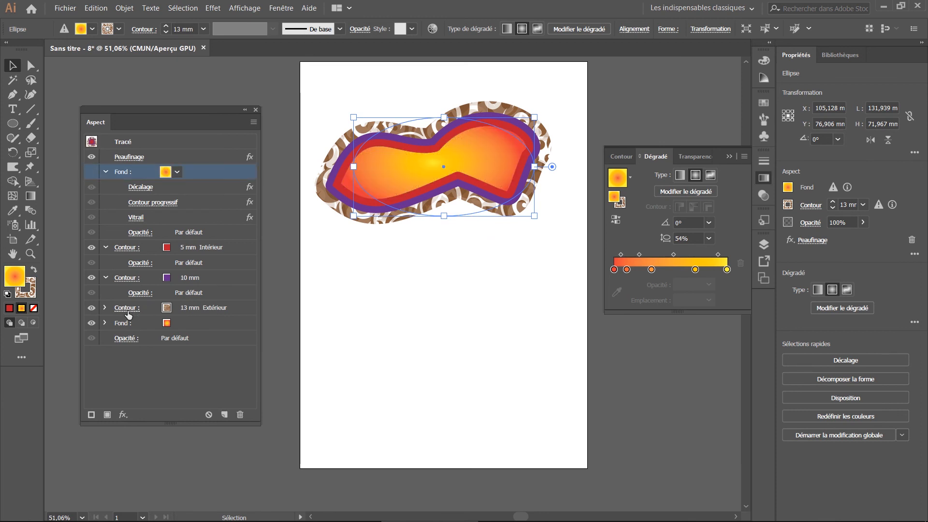
{"action": "left_click", "coordinate": [91, 325]}
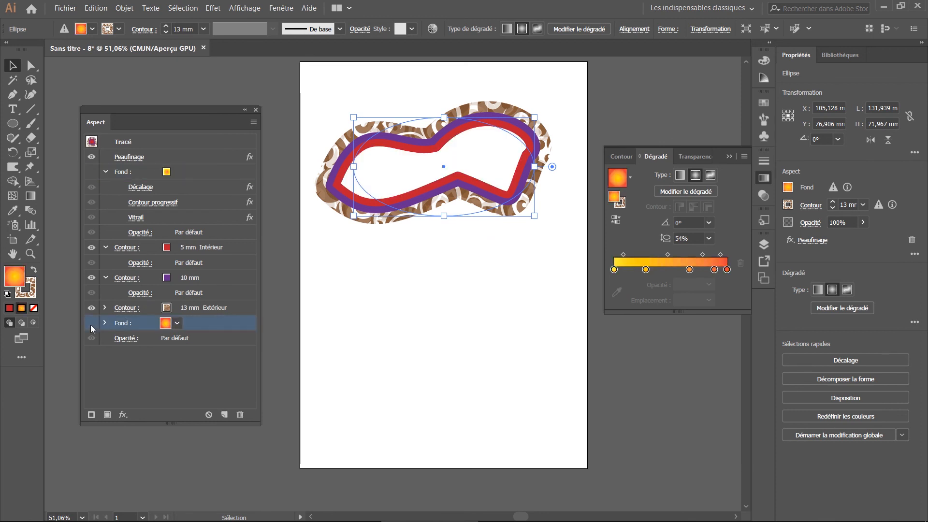
{"action": "left_click", "coordinate": [91, 172]}
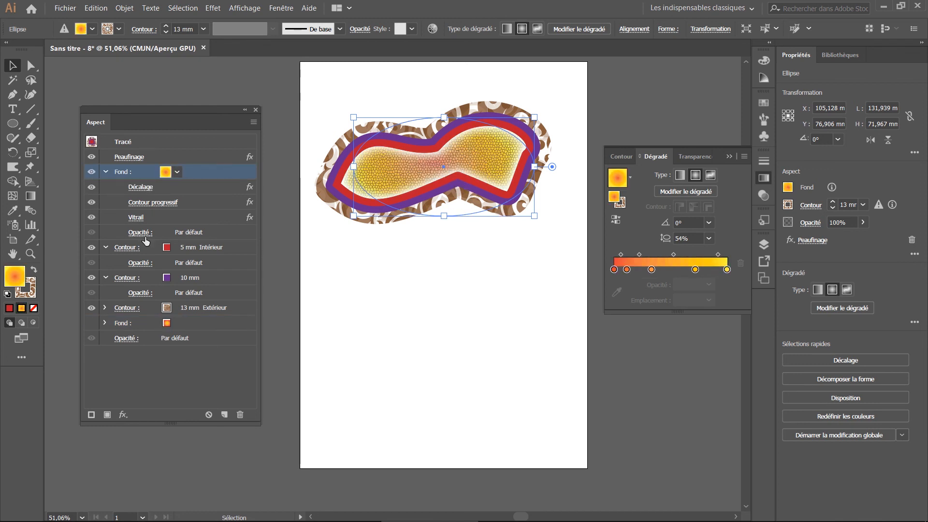
Toggle the visibility of the Vitrail effect and of the red 5 mm stroke to compare their influence
{"action": "left_click", "coordinate": [92, 218]}
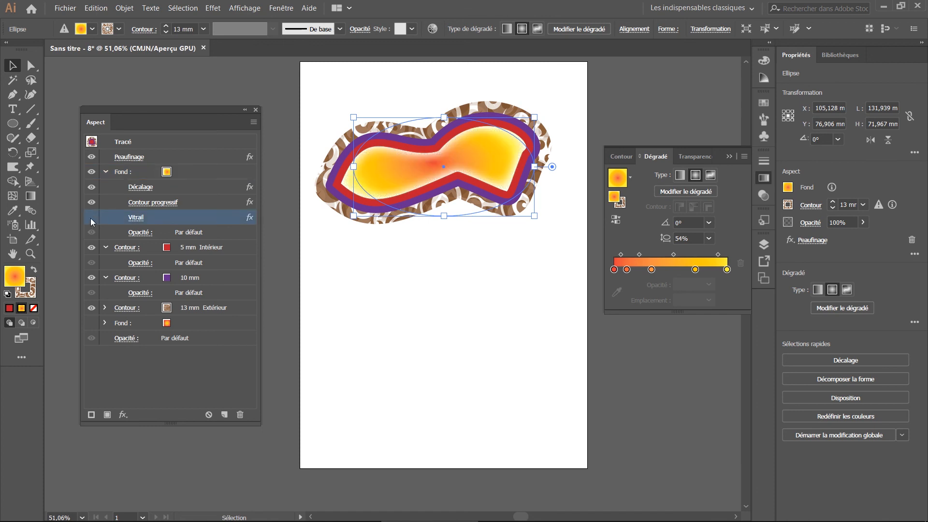
{"action": "left_click", "coordinate": [92, 218]}
{"action": "left_click", "coordinate": [91, 248]}
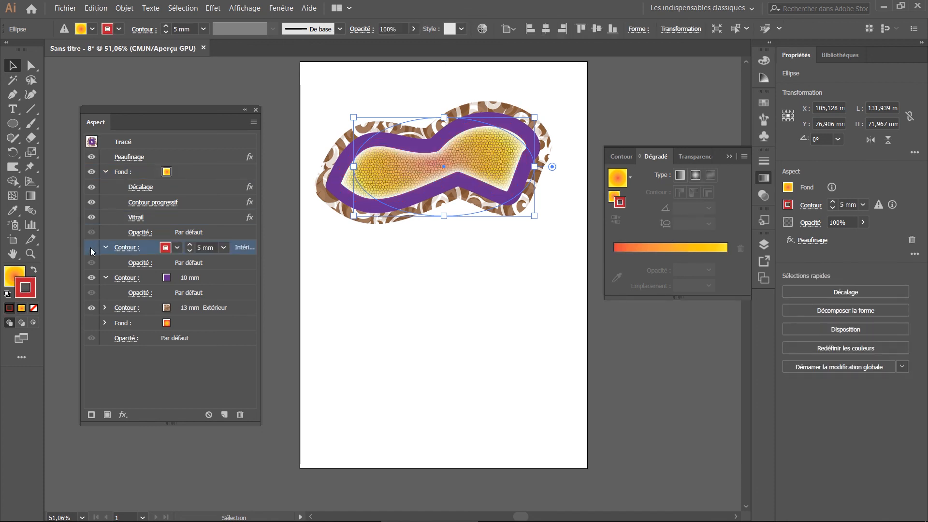
{"action": "left_click", "coordinate": [92, 248]}
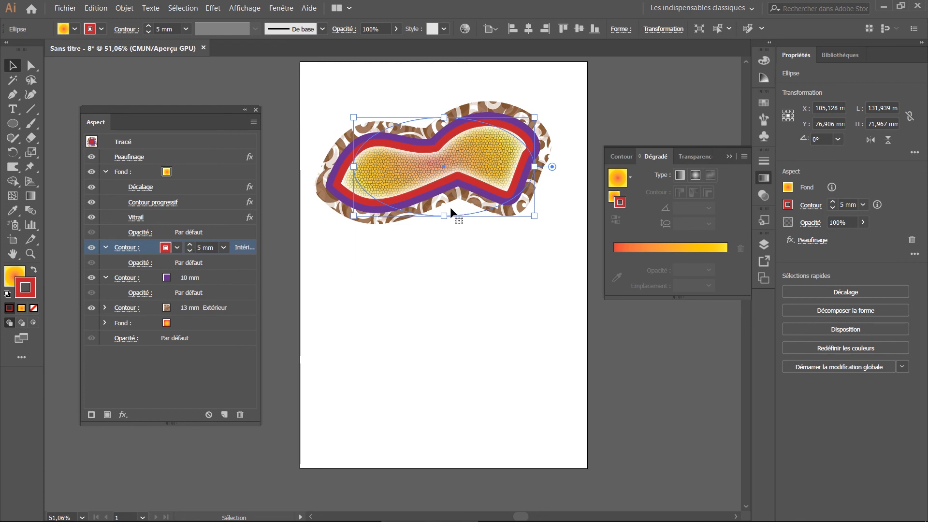
Delete the red 5 mm stroke from the ellipse's appearance, then deselect and reselect the ellipse
{"action": "left_click", "coordinate": [240, 414]}
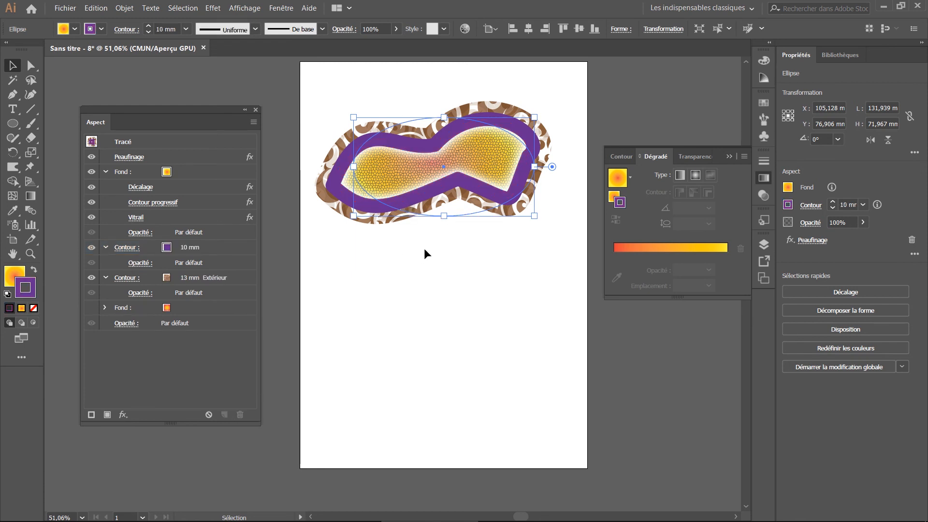
{"action": "left_click", "coordinate": [373, 261]}
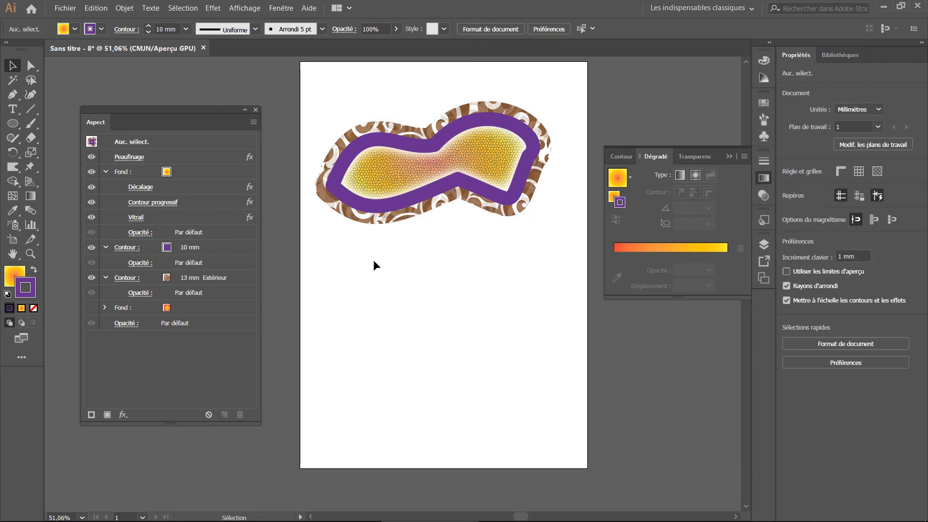
{"action": "left_click", "coordinate": [476, 155]}
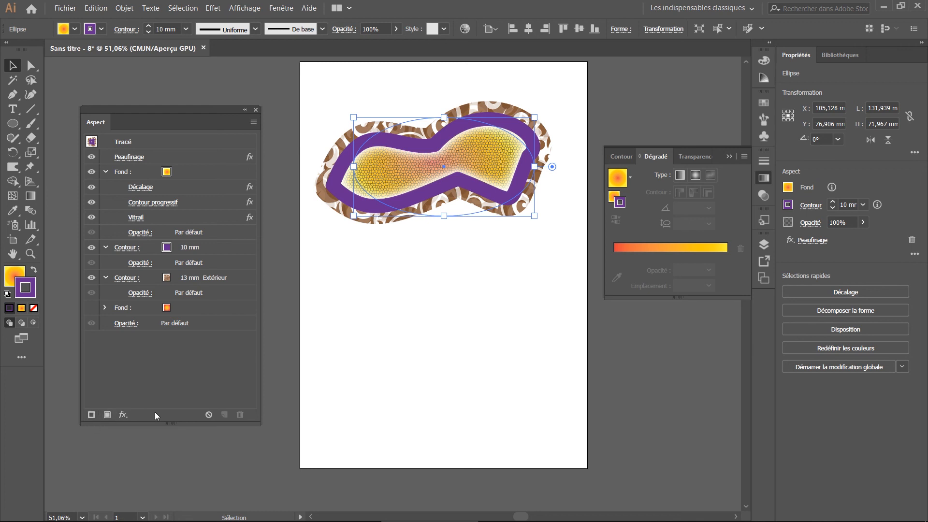
Toggle the topmost fill's visibility and examine the additional appearance commands such as Réduire à l'aspect de base
{"action": "left_click", "coordinate": [203, 172]}
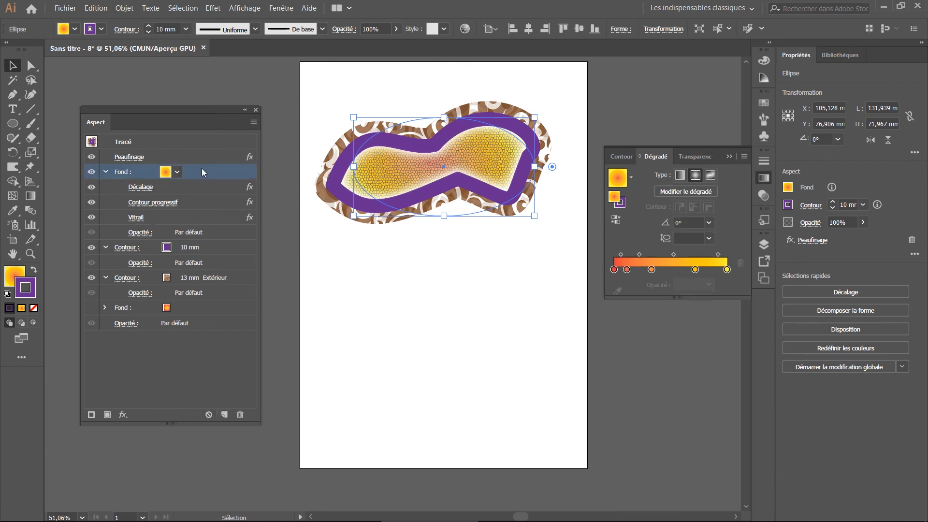
{"action": "left_click", "coordinate": [92, 174]}
{"action": "left_click", "coordinate": [91, 174]}
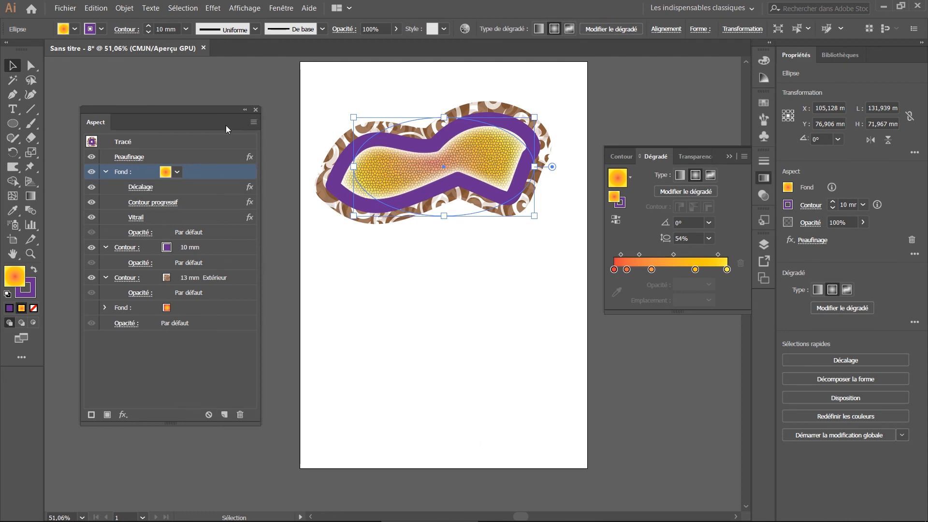
{"action": "left_click", "coordinate": [254, 122]}
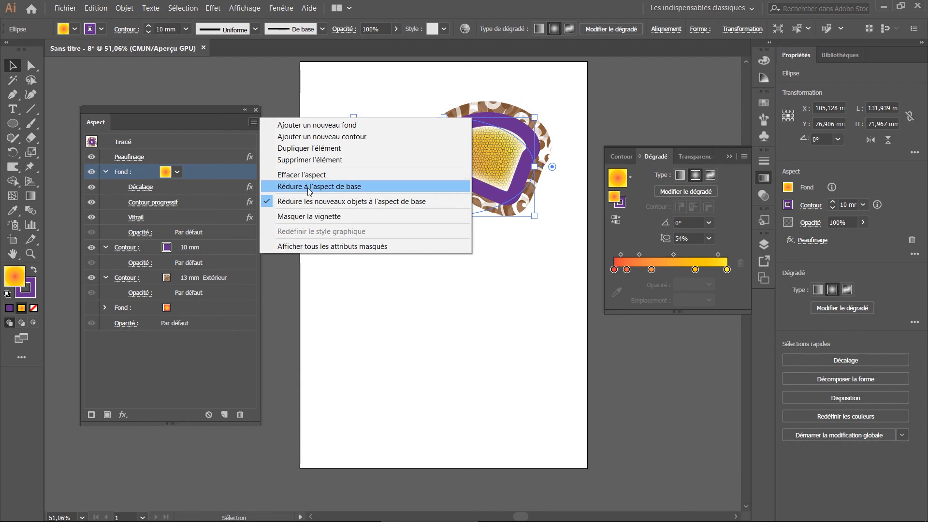
{"action": "left_click", "coordinate": [273, 326]}
{"action": "left_click", "coordinate": [272, 327]}
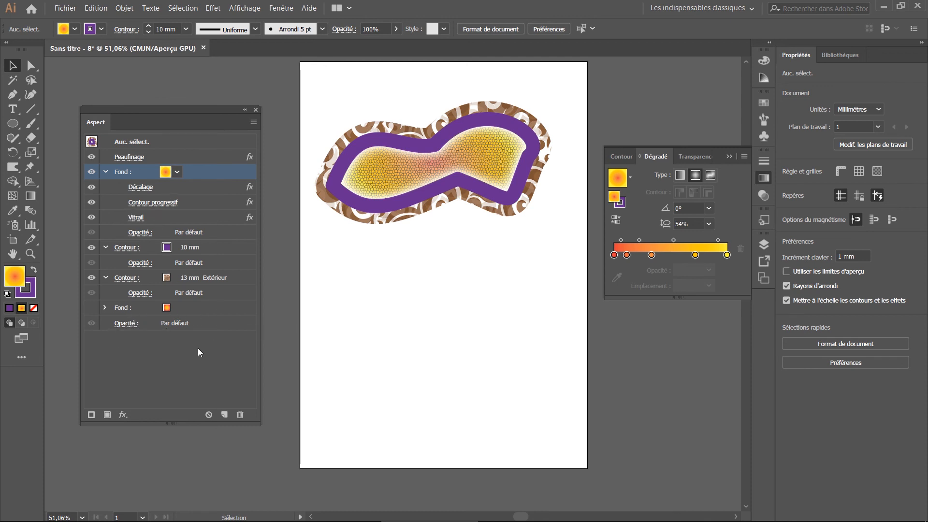
Duplicate the bottom fill in the appearance list and delete the copy again
{"action": "left_click_drag", "start_coordinate": [143, 310], "coordinate": [224, 417]}
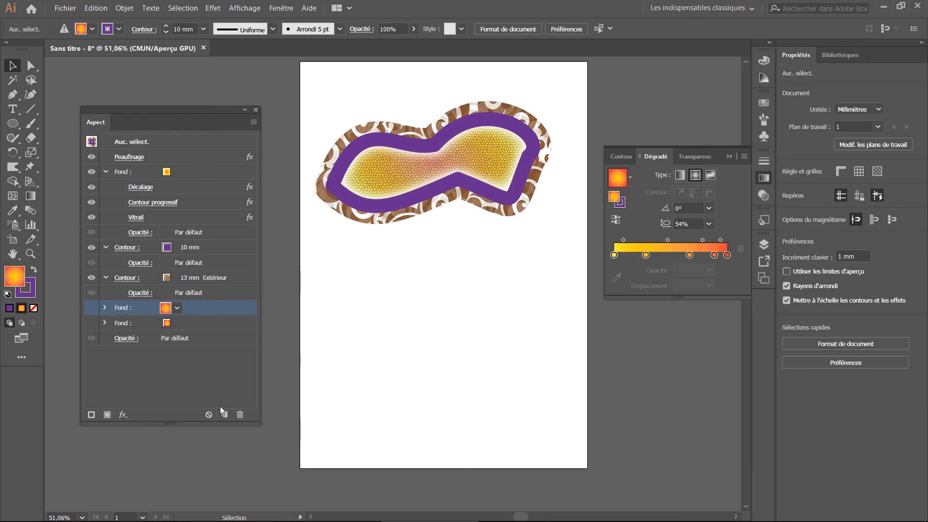
{"action": "left_click", "coordinate": [92, 323]}
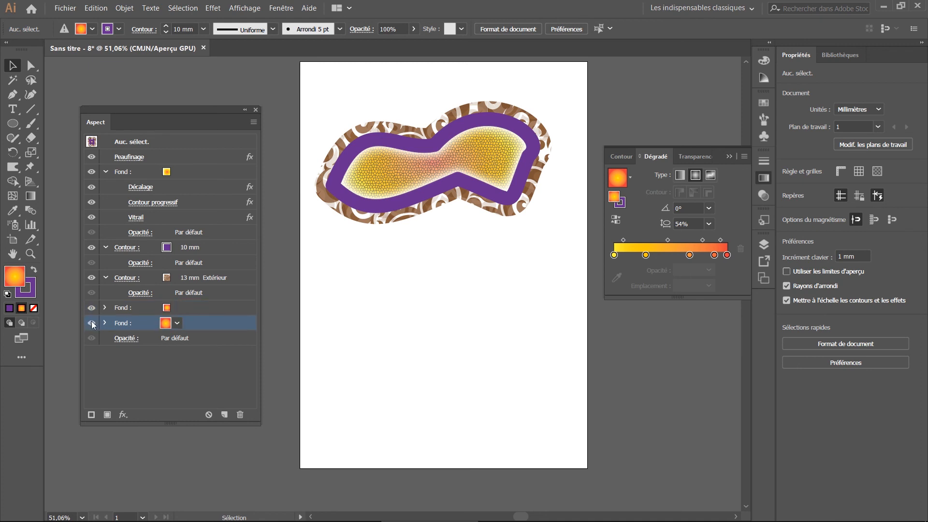
{"action": "left_click_drag", "start_coordinate": [141, 324], "coordinate": [236, 413]}
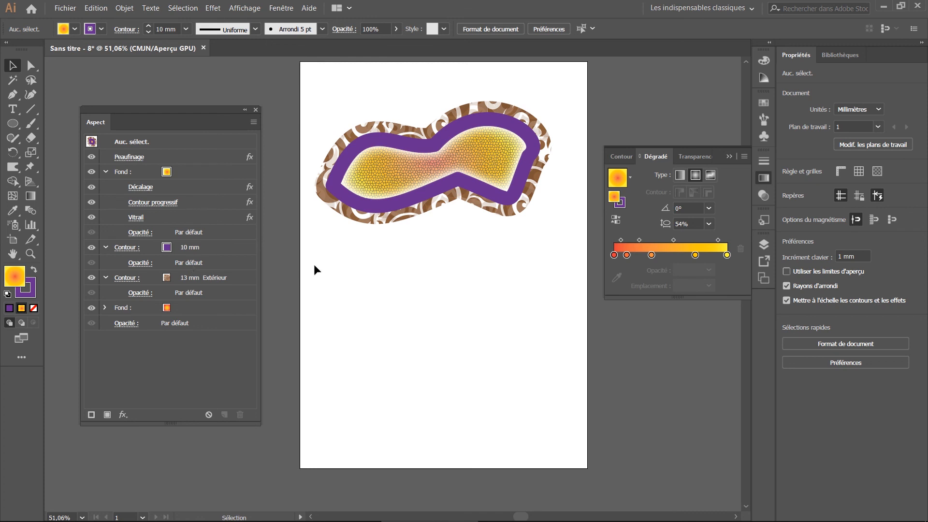
Save the ellipse's complete appearance as a new graphic style
{"action": "left_click", "coordinate": [393, 156]}
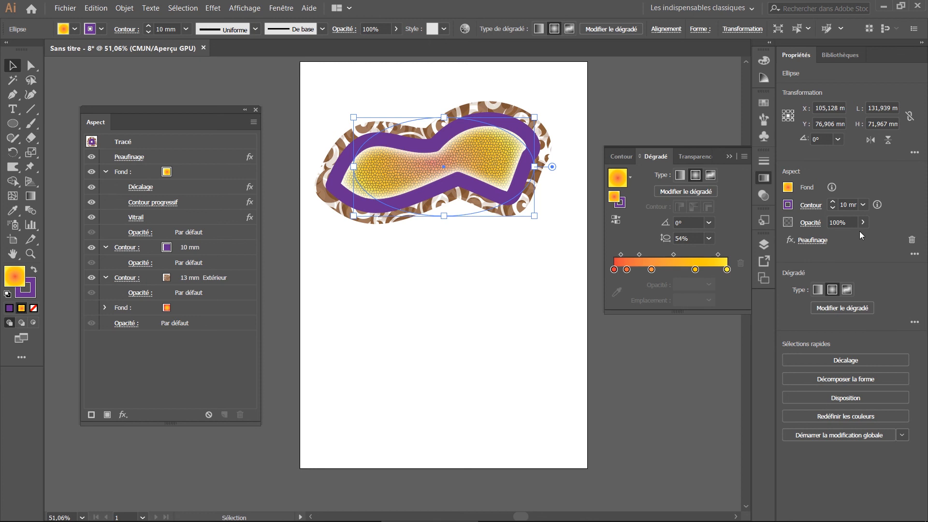
{"action": "left_click", "coordinate": [769, 42]}
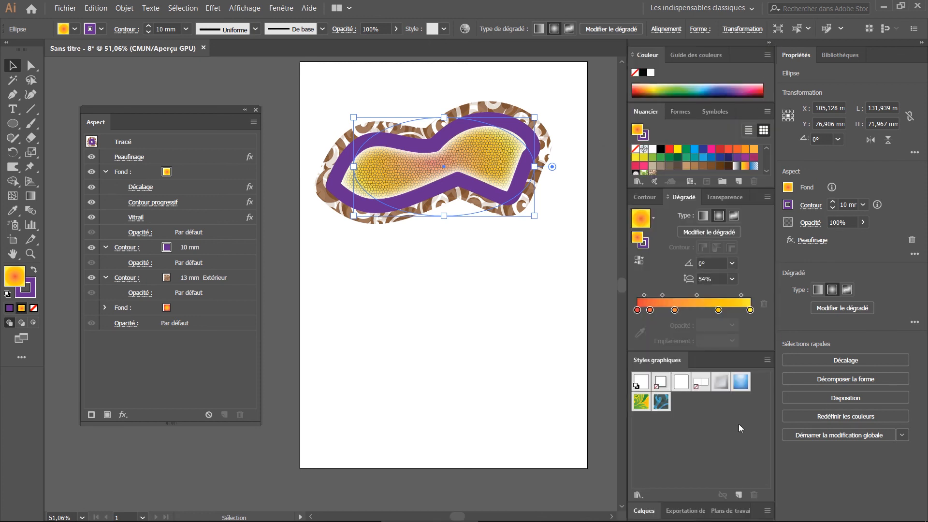
{"action": "left_click_drag", "start_coordinate": [436, 197], "coordinate": [681, 428]}
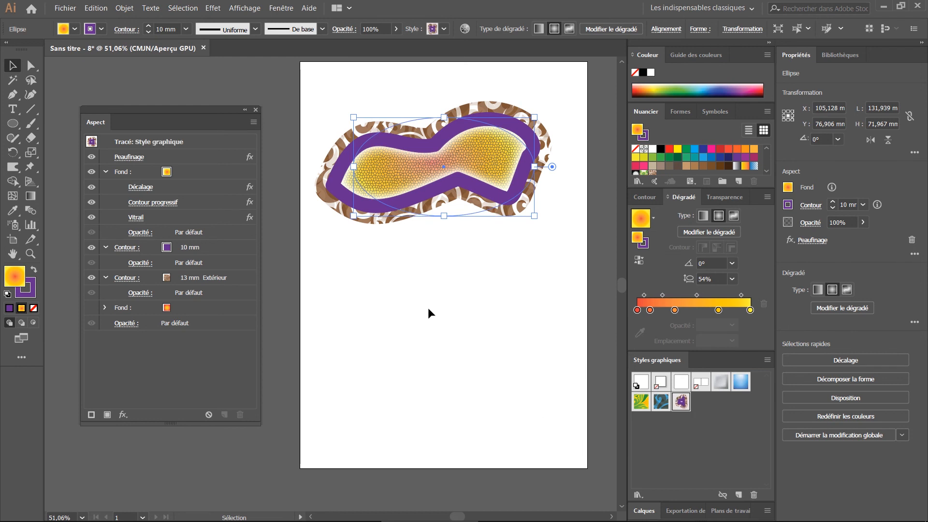
Delete the ellipse from the artboard and restore the default fill and stroke
{"action": "key", "text": "Delete"}
{"action": "left_click_drag", "start_coordinate": [12, 123], "coordinate": [62, 126]}
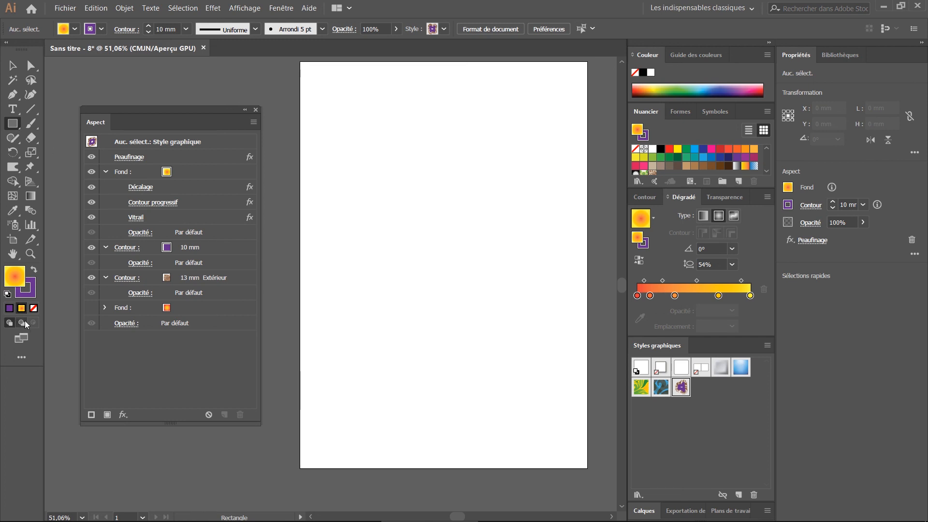
{"action": "left_click", "coordinate": [30, 296]}
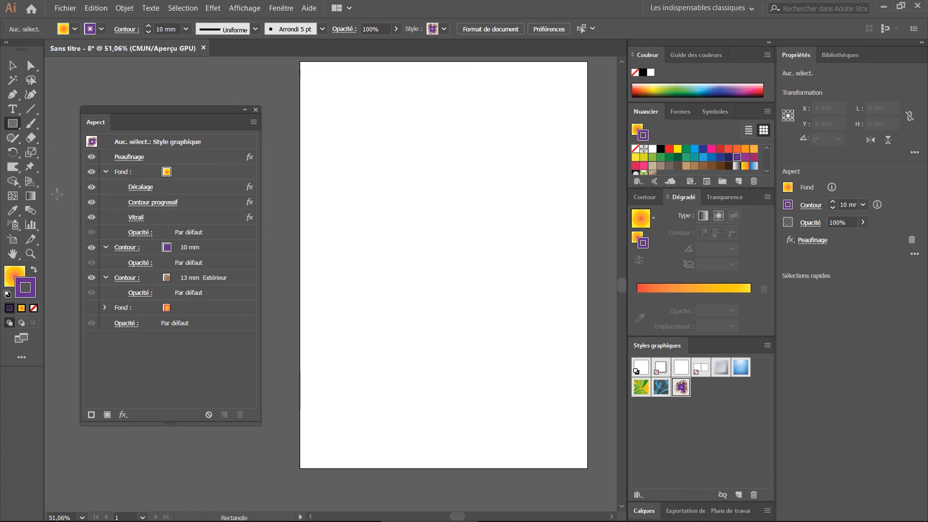
{"action": "left_click", "coordinate": [7, 293]}
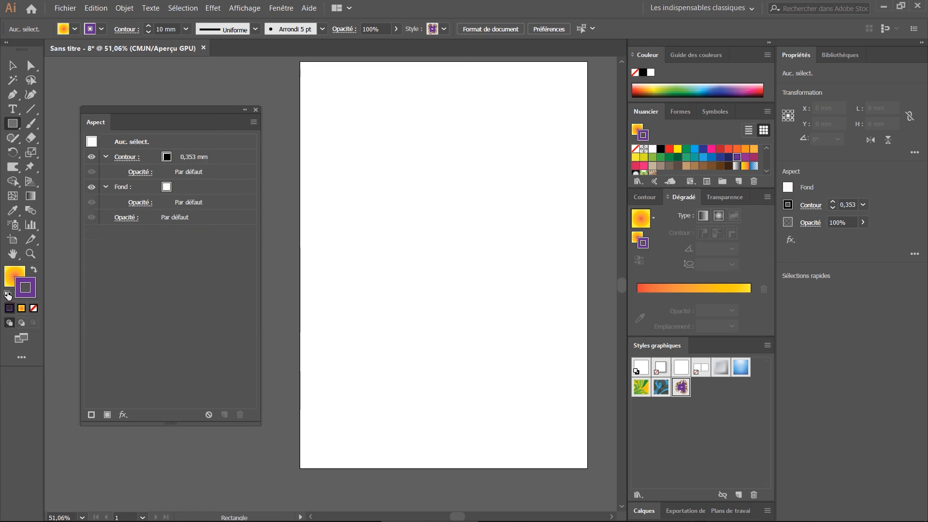
Draw a rectangle about 116 mm wide and 146 mm high on the artboard's upper half
{"action": "left_click", "coordinate": [13, 138]}
{"action": "left_click_drag", "start_coordinate": [355, 121], "coordinate": [486, 276]}
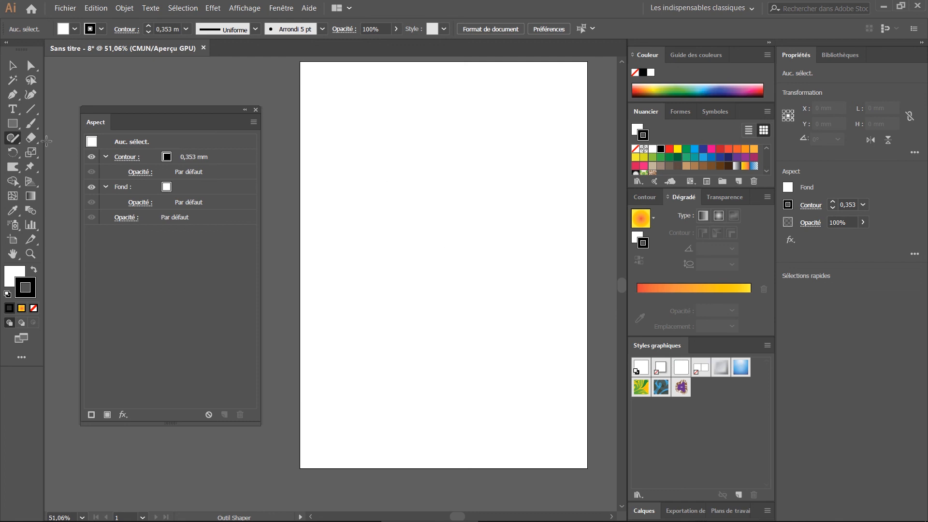
{"action": "left_click", "coordinate": [17, 125]}
{"action": "left_click_drag", "start_coordinate": [371, 119], "coordinate": [373, 343]}
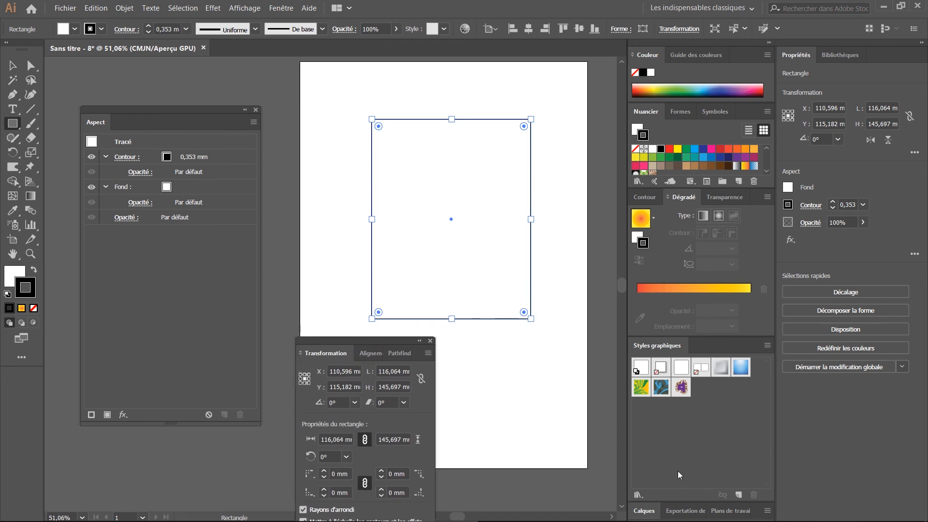
Apply the saved graphic style to the rectangle and move the floating Transformation and Pathfinder panels clear of the appearance list
{"action": "left_click", "coordinate": [677, 392]}
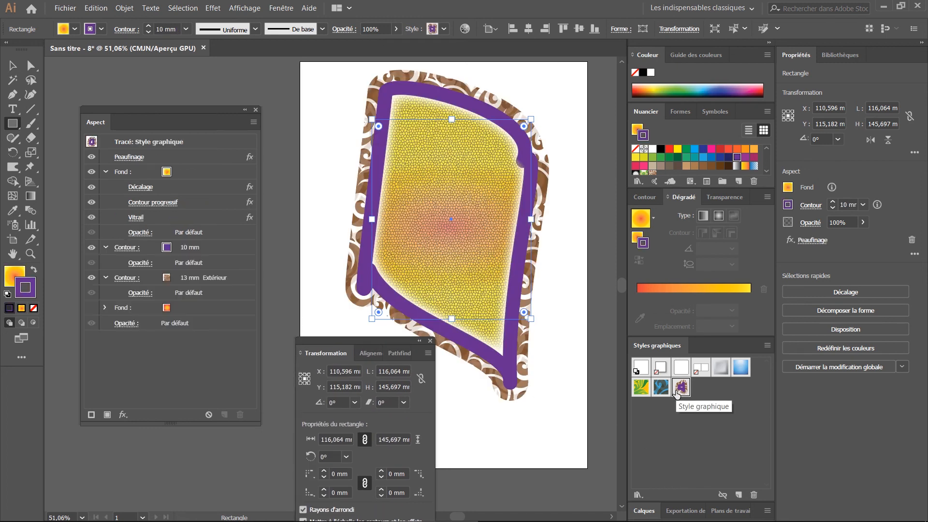
{"action": "left_click_drag", "start_coordinate": [342, 348], "coordinate": [128, 275]}
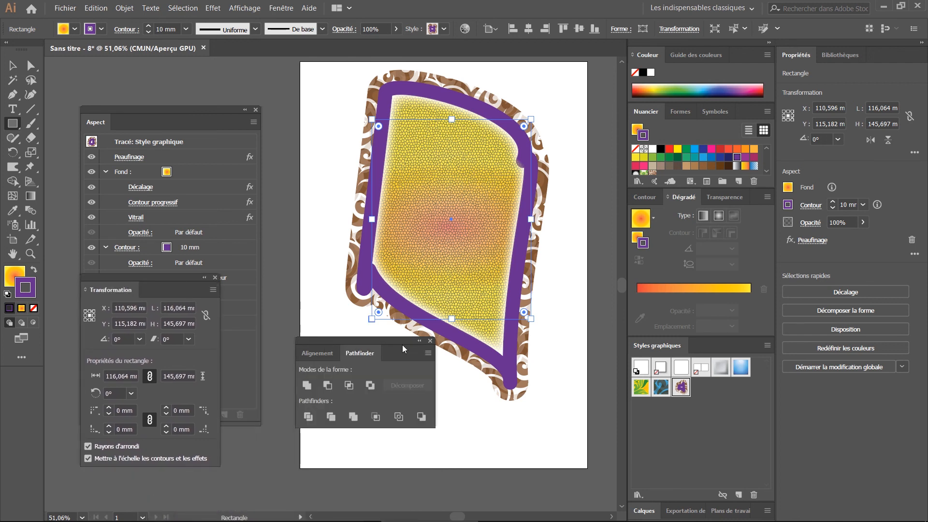
{"action": "left_click_drag", "start_coordinate": [391, 341], "coordinate": [344, 358]}
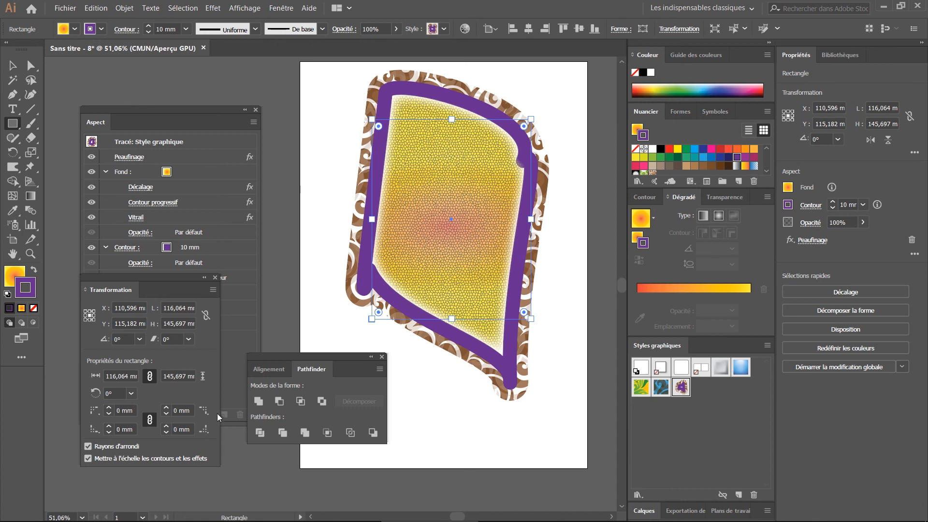
{"action": "left_click_drag", "start_coordinate": [141, 278], "coordinate": [321, 332]}
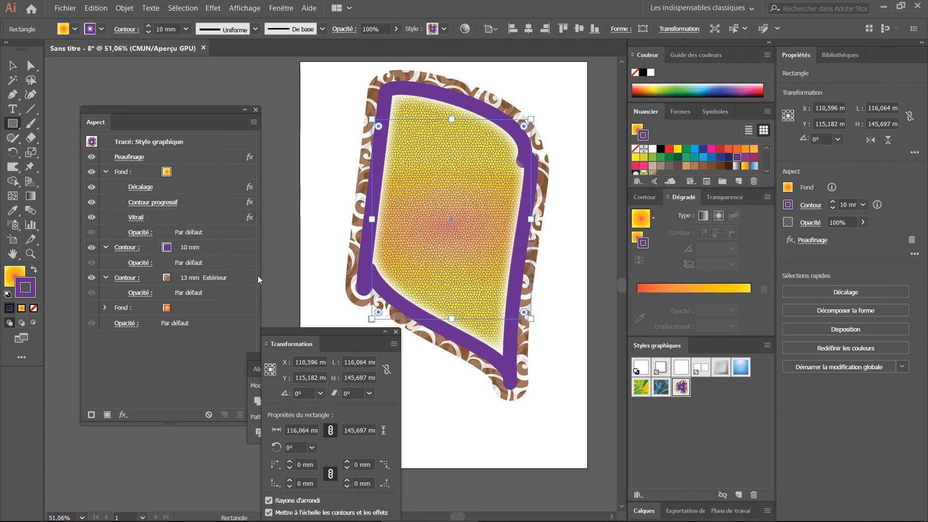
Make the rectangle's purple 10 mm stroke dashed and reposition the Aspect panel
{"action": "left_click", "coordinate": [442, 238]}
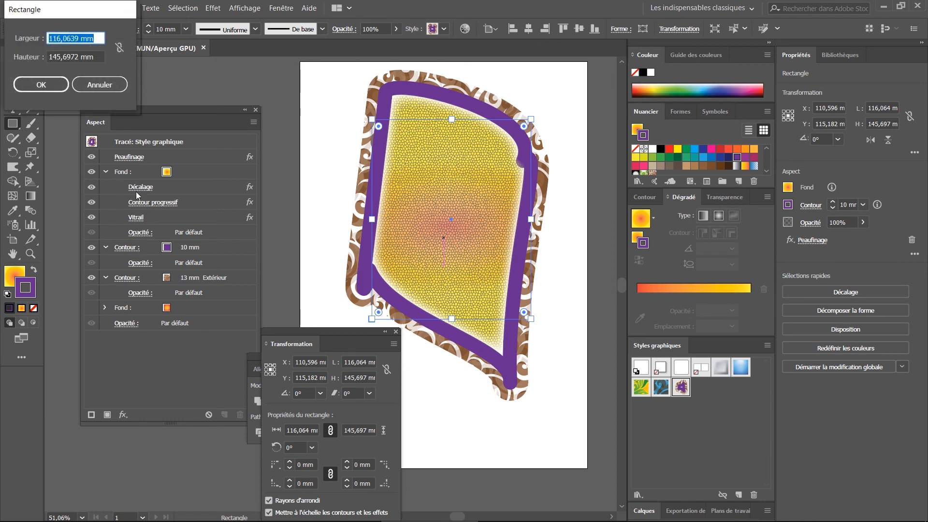
{"action": "left_click", "coordinate": [99, 84]}
{"action": "left_click", "coordinate": [127, 248]}
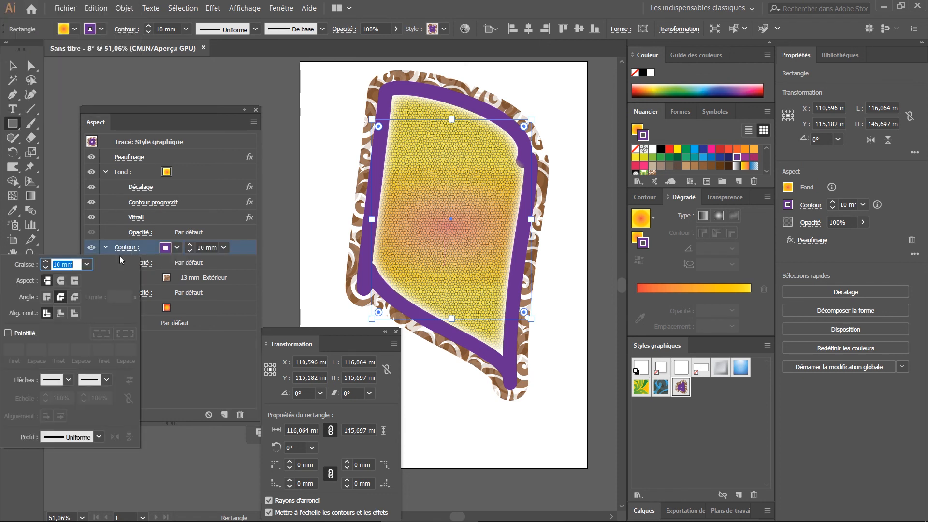
{"action": "left_click", "coordinate": [8, 334]}
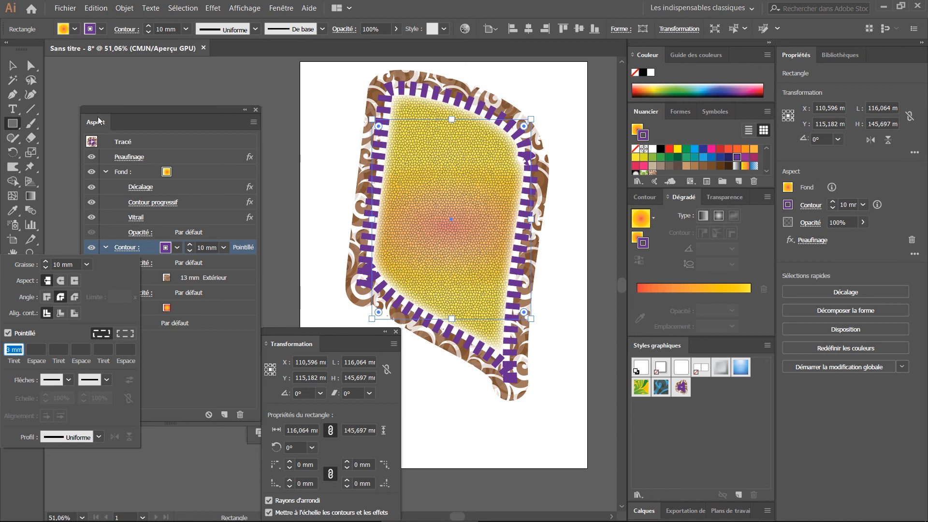
{"action": "left_click", "coordinate": [147, 109]}
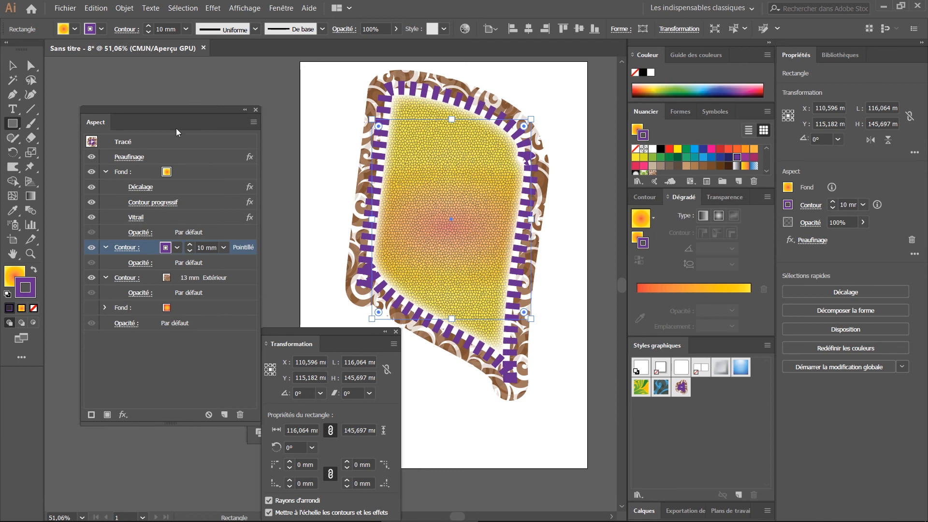
{"action": "left_click_drag", "start_coordinate": [139, 72], "coordinate": [147, 74]}
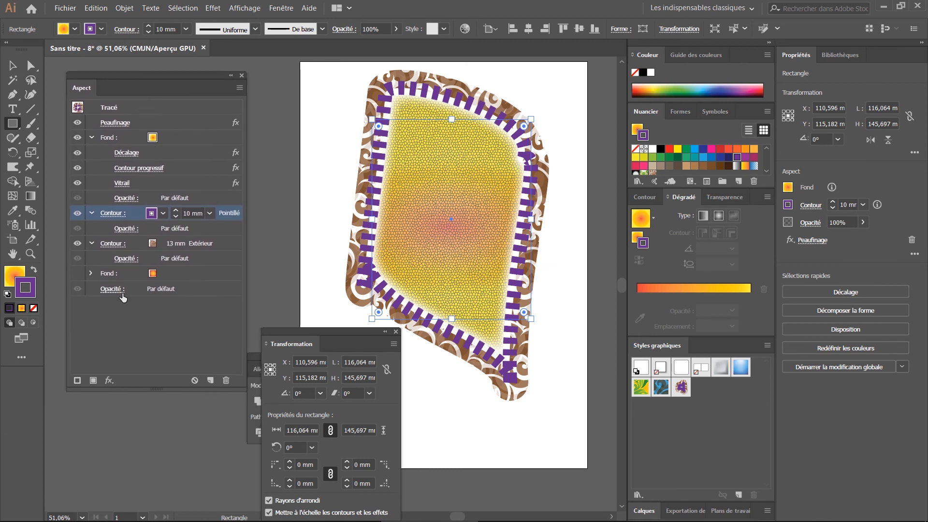